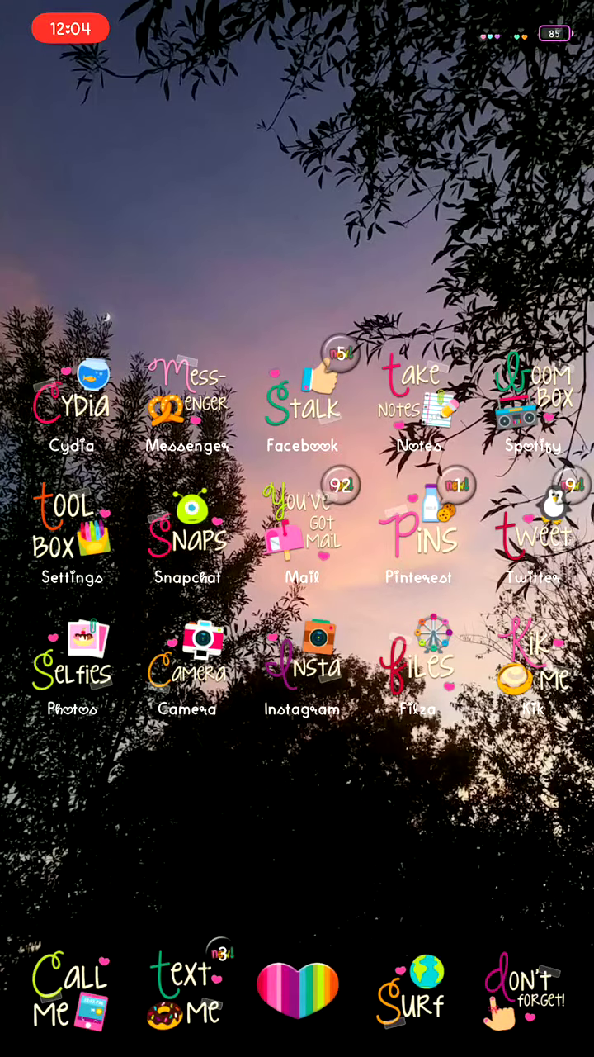
Step: Open Cydia's Installed packages list and scroll down to NudeKeys
click(72, 396)
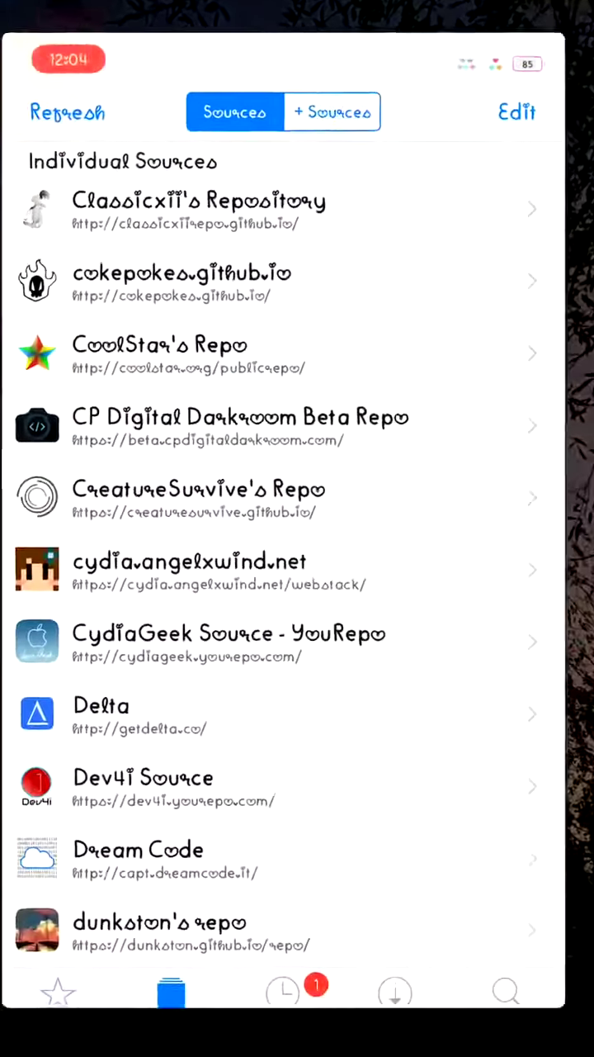
click(415, 1024)
scroll(298, 545, down, 15)
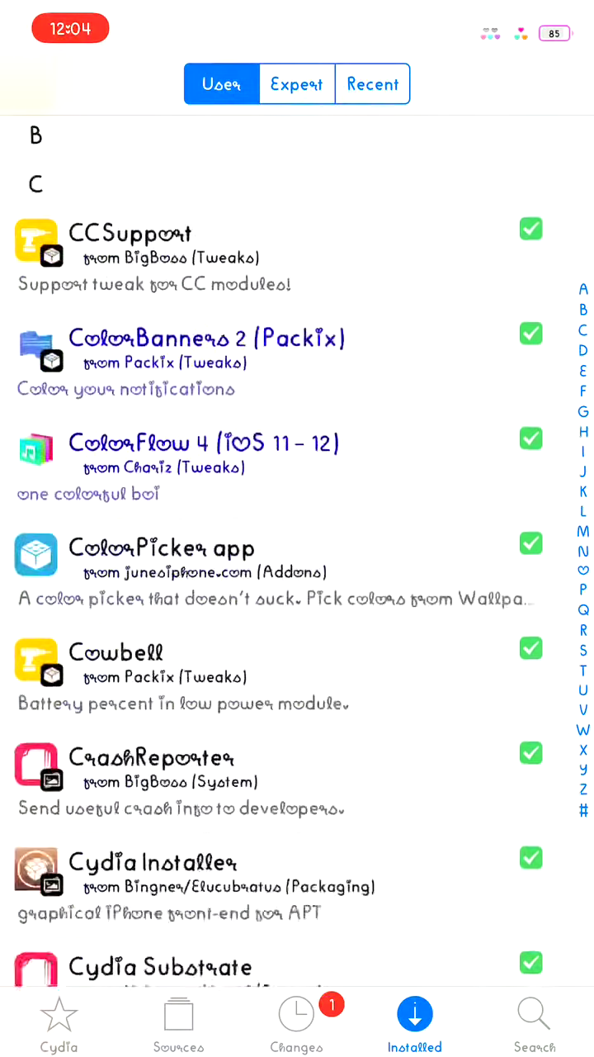
scroll(297, 545, down, 4)
scroll(297, 545, down, 5)
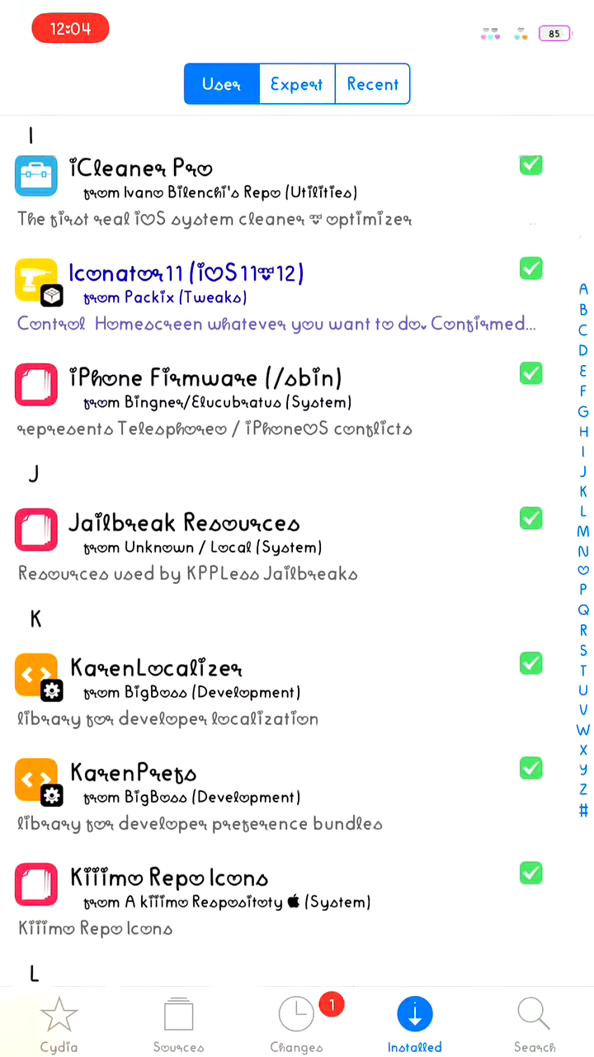
scroll(298, 545, down, 4)
scroll(298, 545, down, 4)
scroll(297, 544, down, 5)
scroll(297, 545, down, 6)
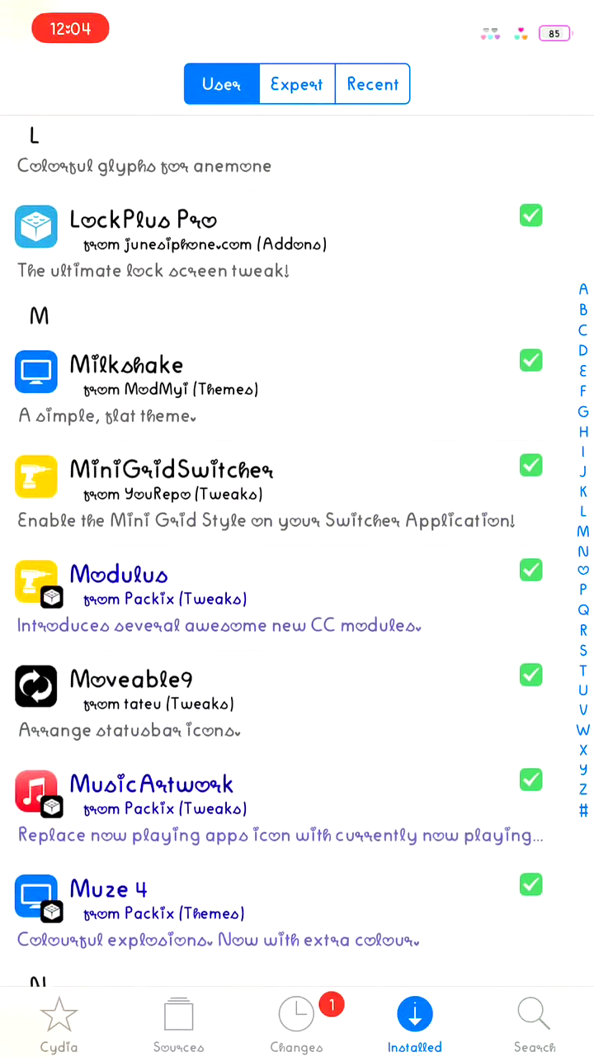
scroll(297, 545, down, 4)
scroll(297, 545, down, 2)
scroll(297, 545, down, 3)
Step: View the NudeKeys (iOS 12) package details, version 1.0.0~b7
click(165, 776)
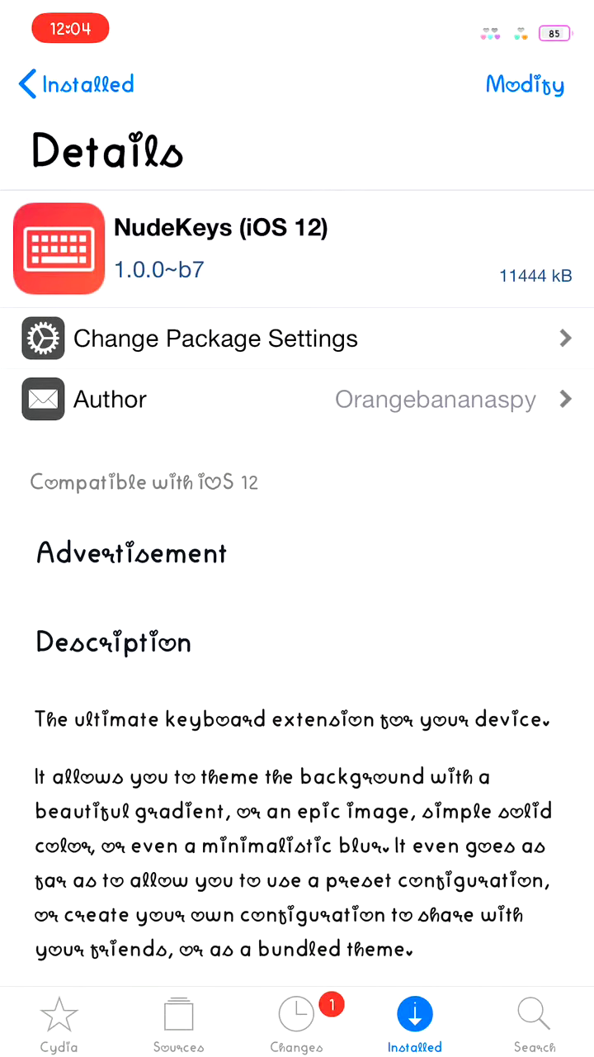
scroll(297, 544, down, 3)
scroll(297, 544, down, 8)
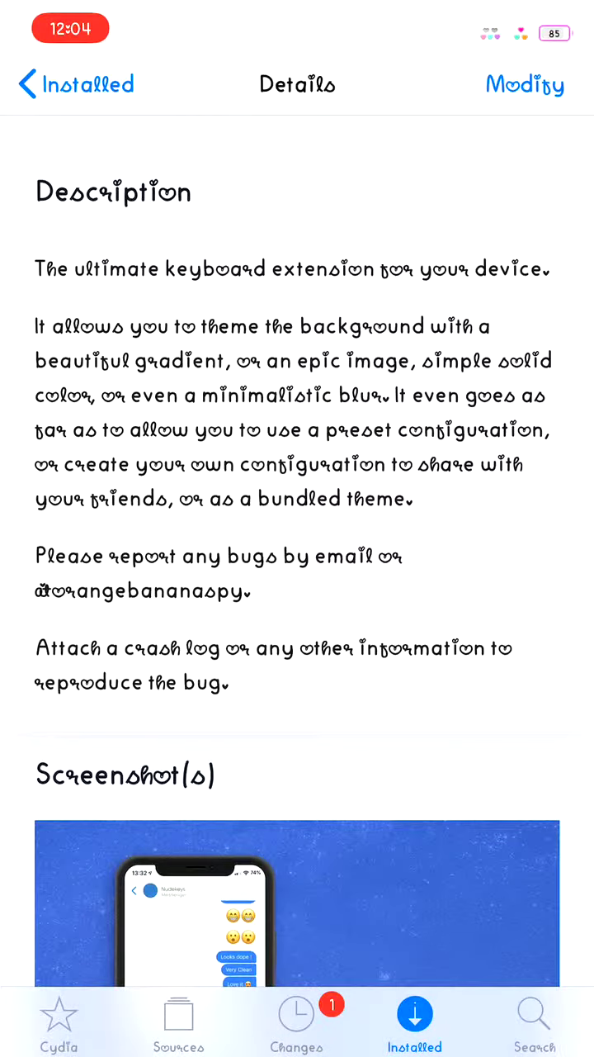
scroll(298, 545, up, 5)
scroll(297, 545, up, 10)
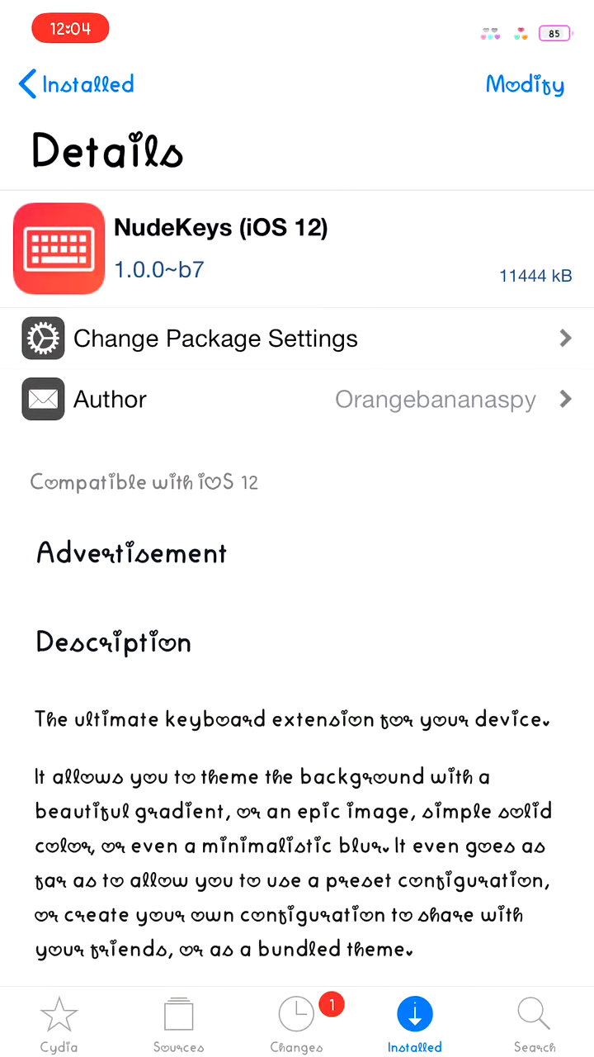
Step: Go to Settings > Tweaks > NudeKeys and preview the current Coco keyboard theme
key(super)
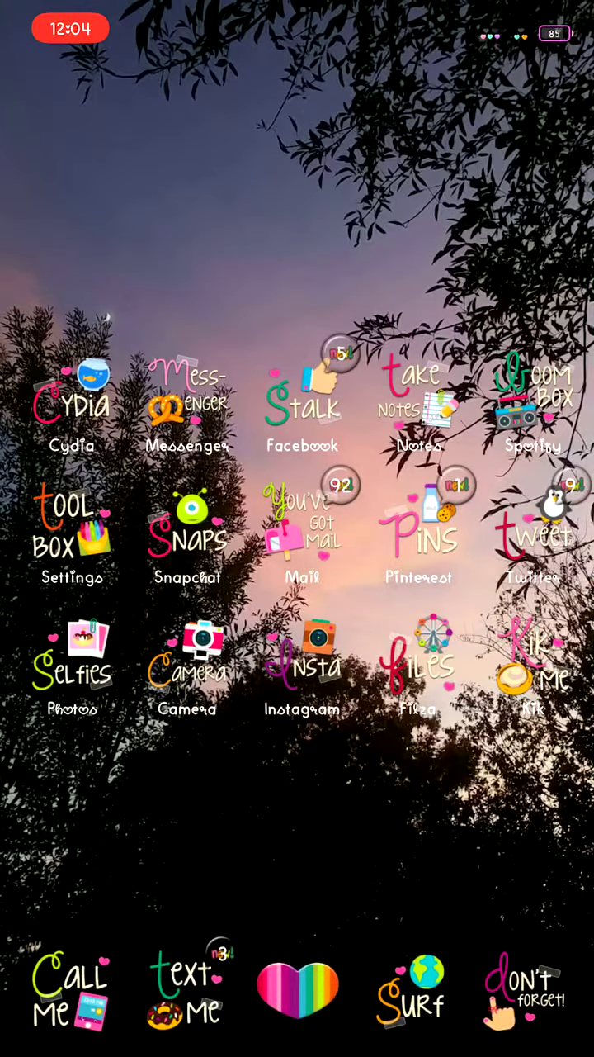
click(71, 529)
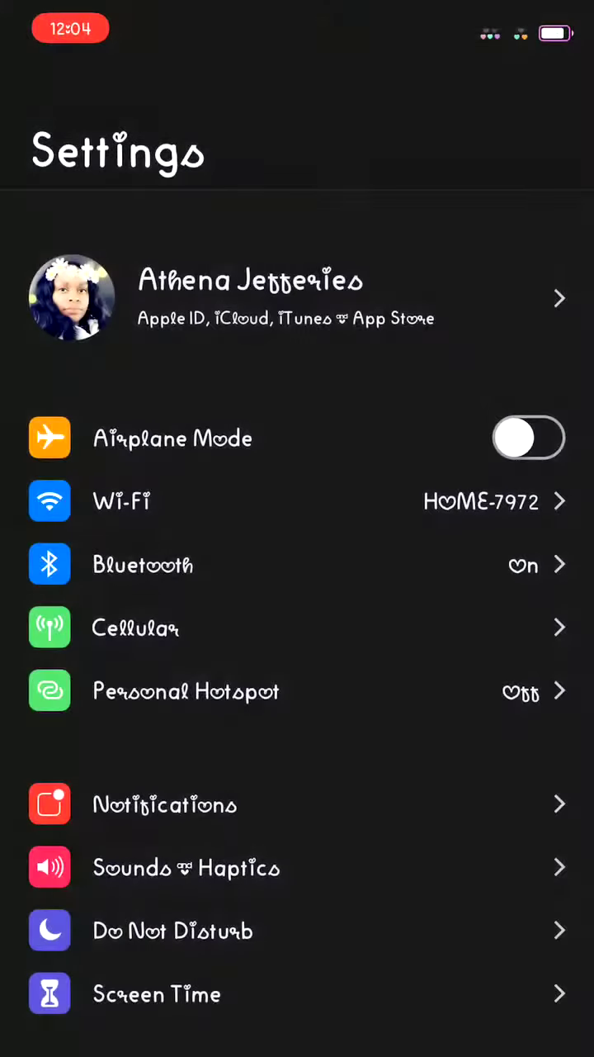
scroll(297, 545, down, 10)
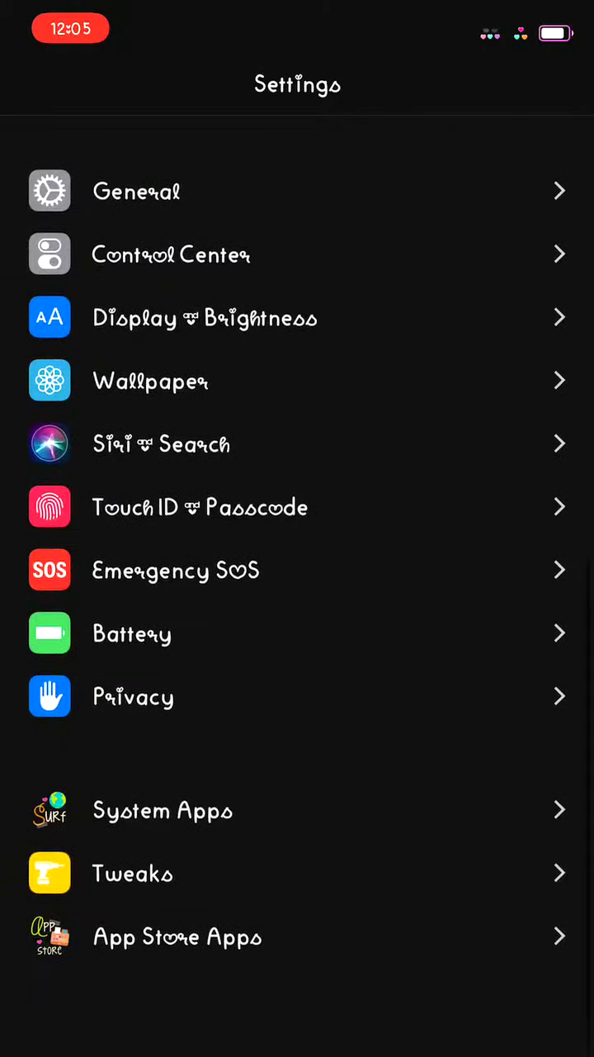
click(132, 908)
scroll(298, 578, down, 5)
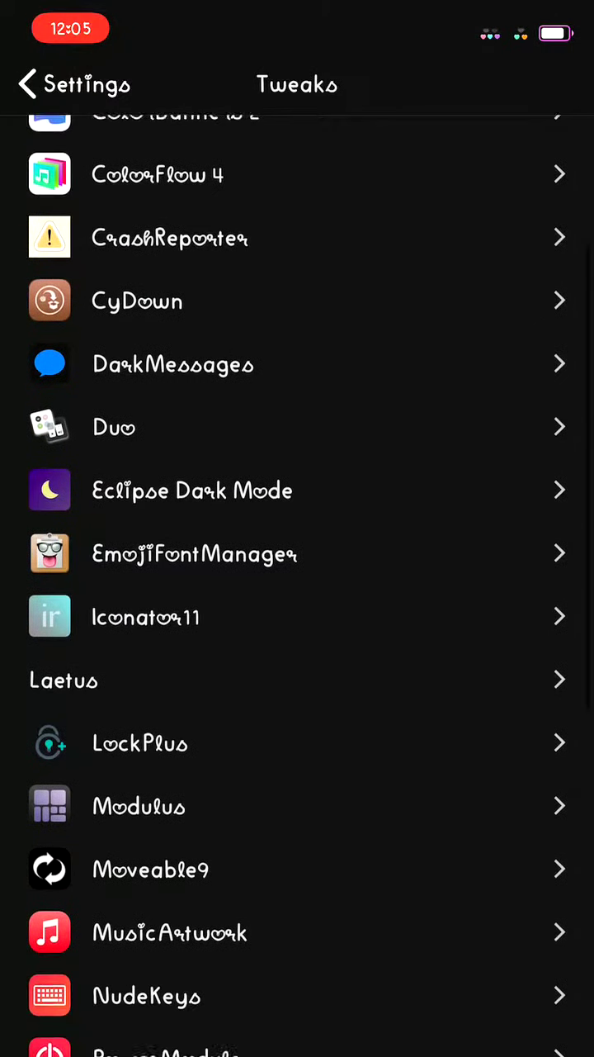
click(147, 858)
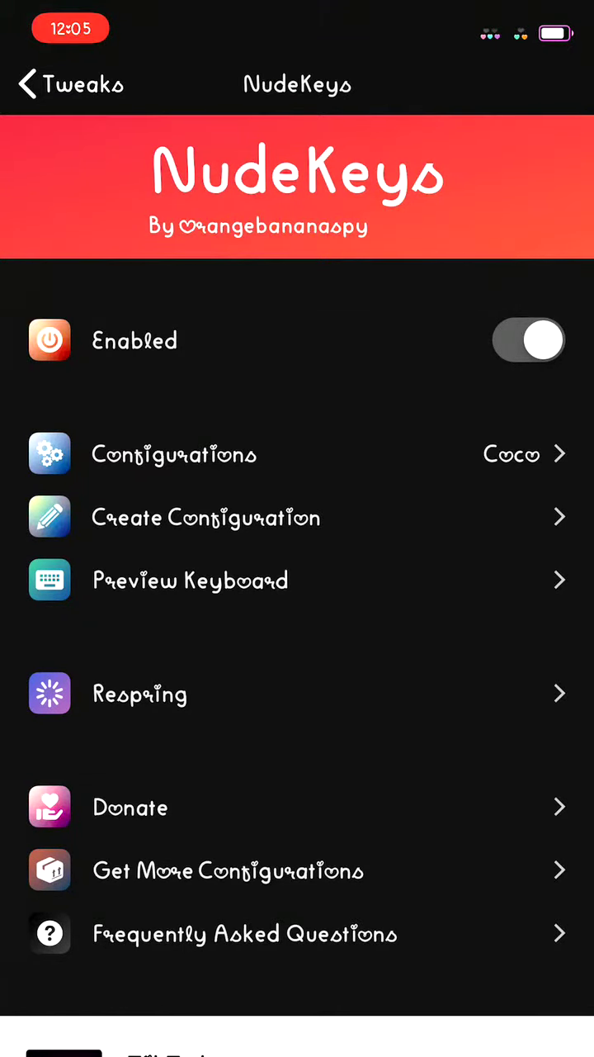
click(190, 580)
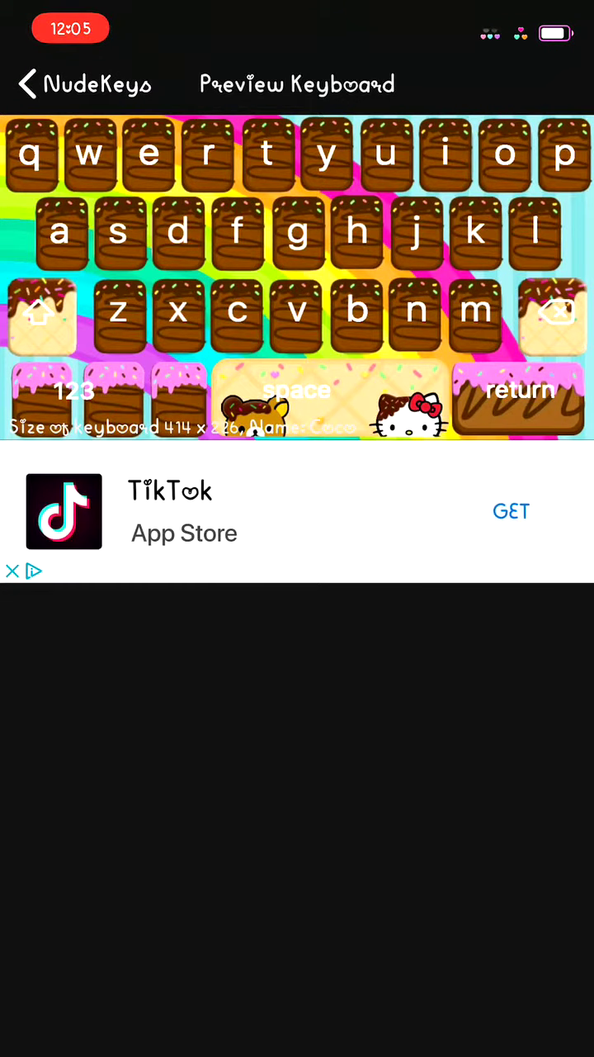
click(82, 83)
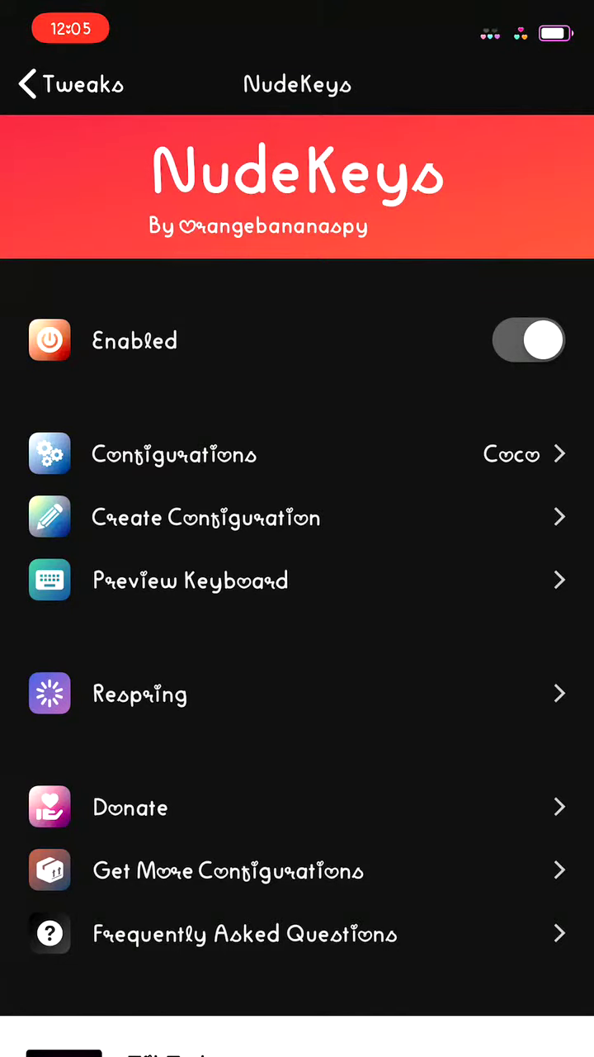
Step: Create a new NudeKeys configuration and set its Background Type to Image
click(206, 517)
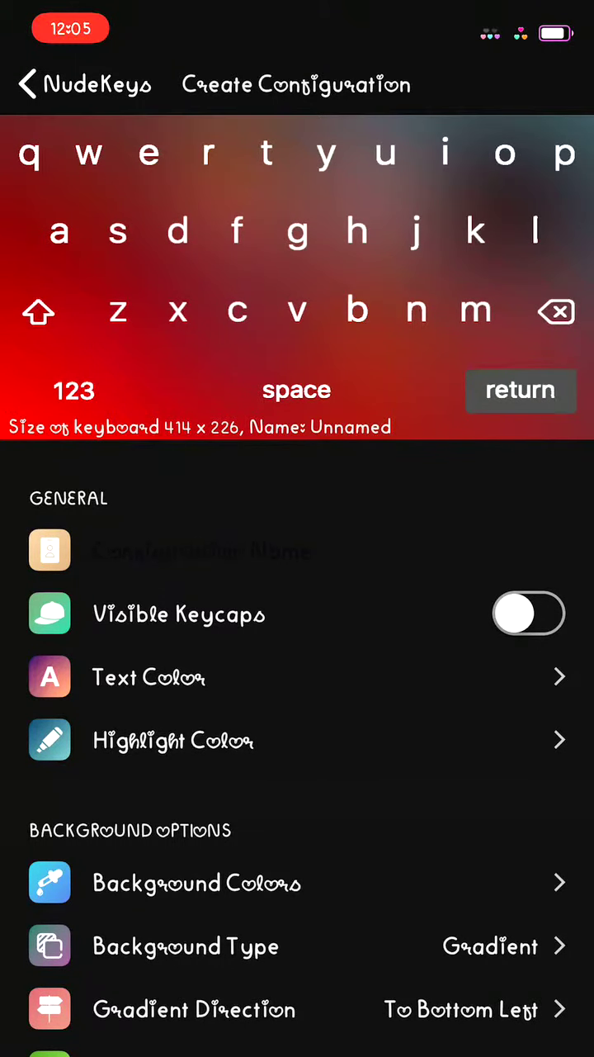
scroll(297, 743, down, 3)
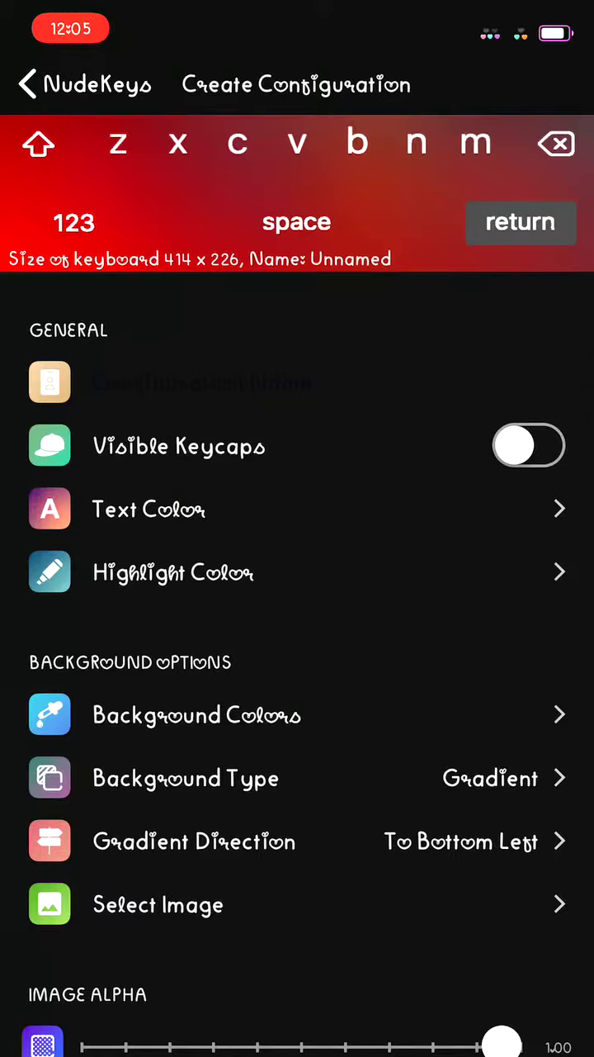
click(247, 777)
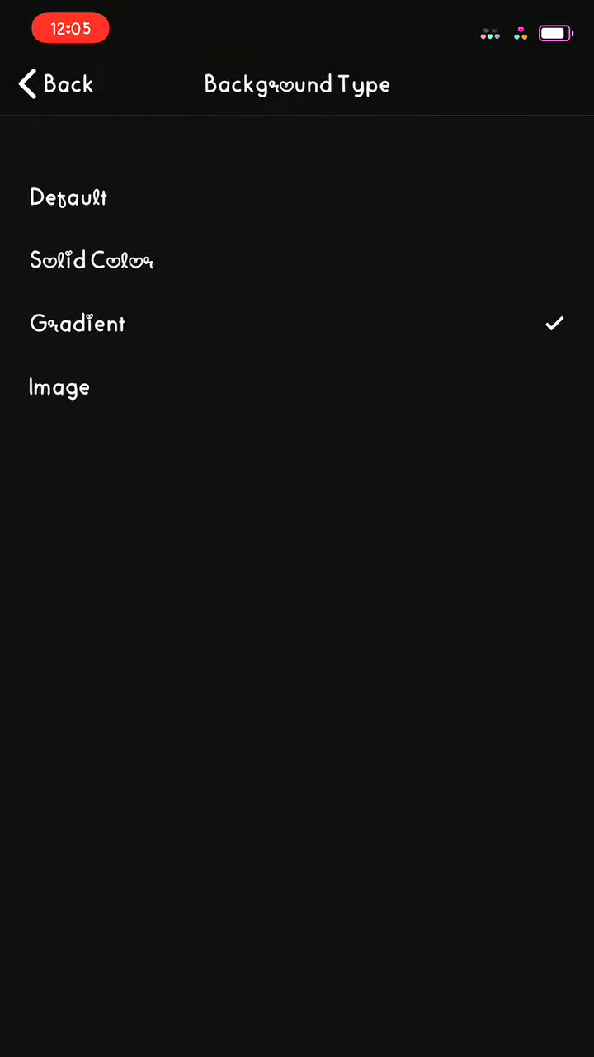
click(59, 386)
click(55, 83)
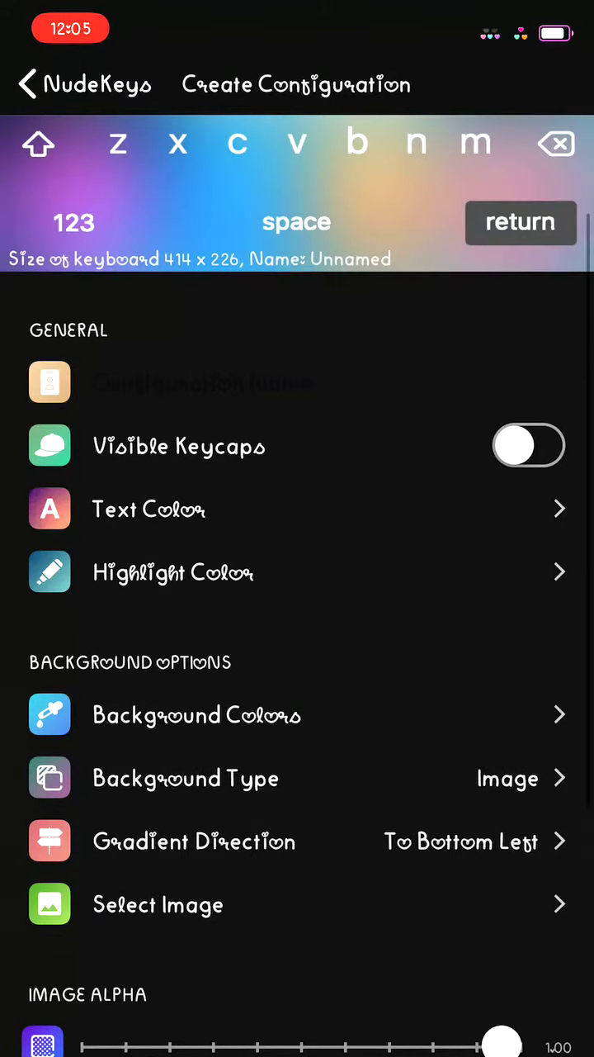
Step: Set the new configuration's Gradient Direction to None
click(298, 840)
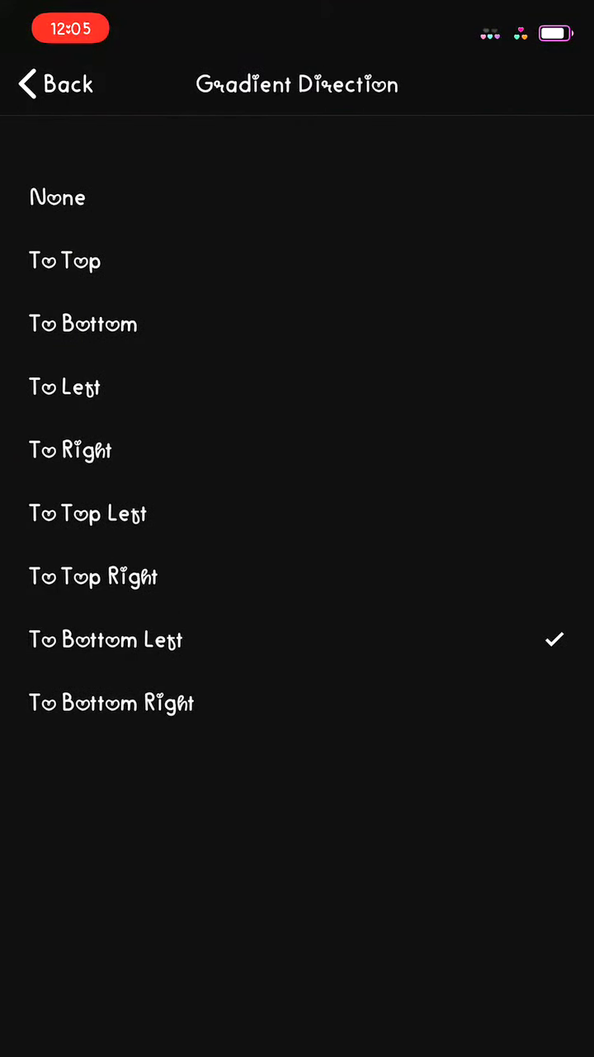
click(57, 197)
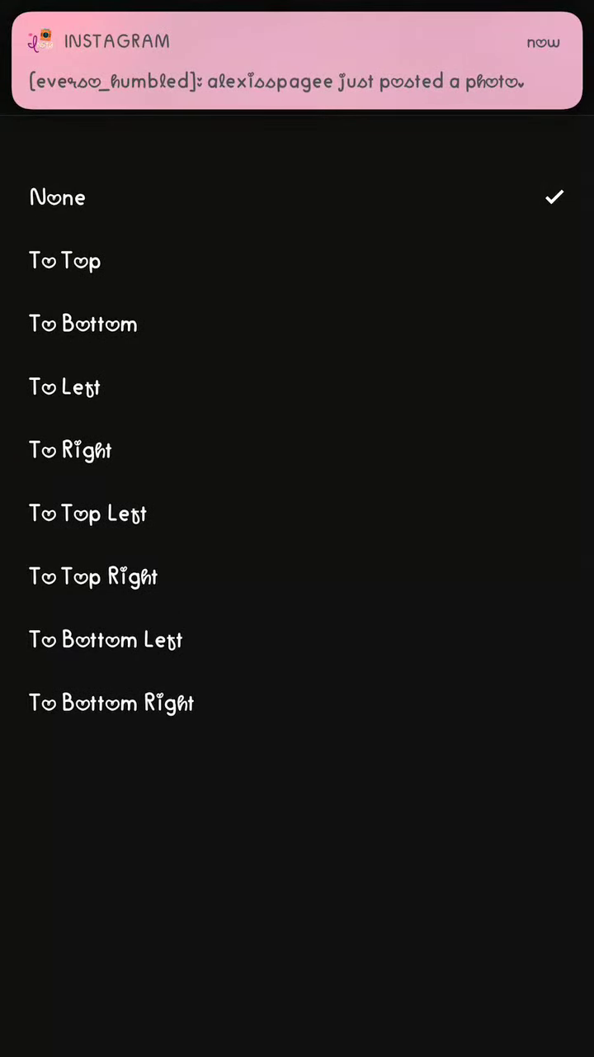
click(42, 83)
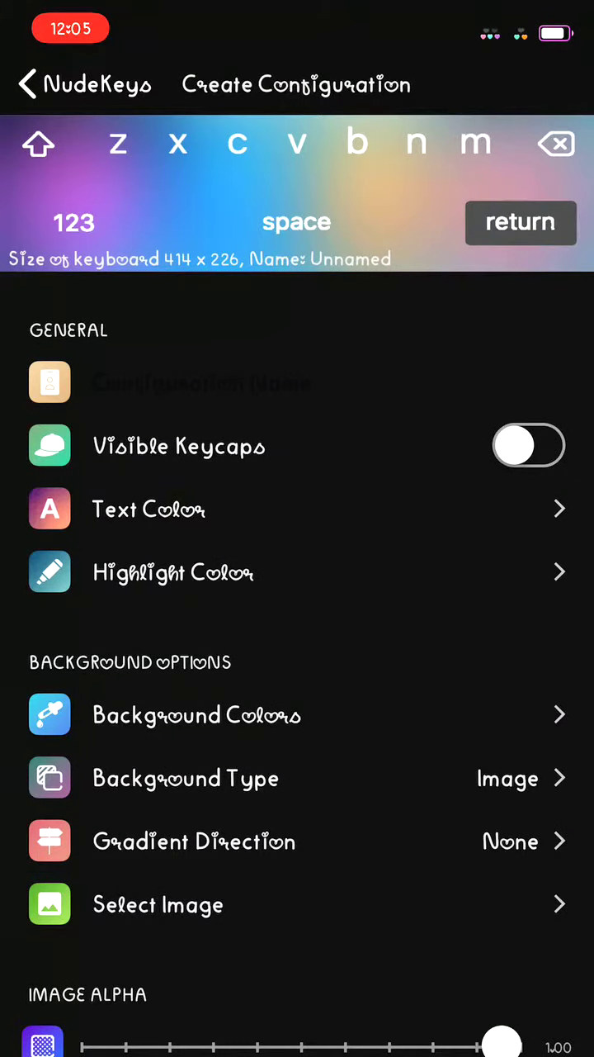
click(298, 904)
Step: Browse the Recently Added album for a keyboard background picture
click(206, 436)
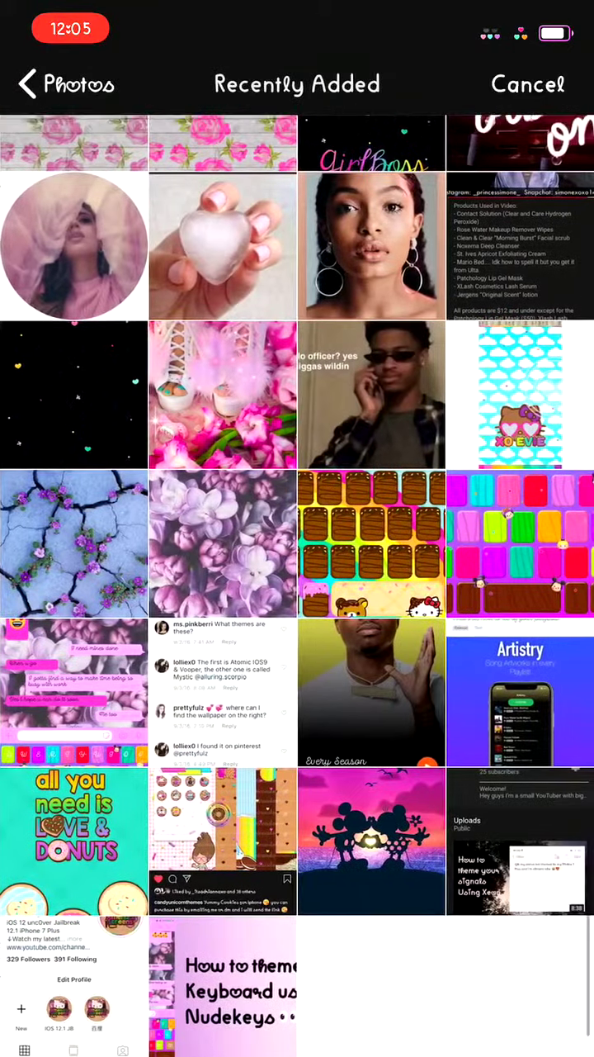
scroll(297, 578, up, 5)
scroll(298, 578, up, 10)
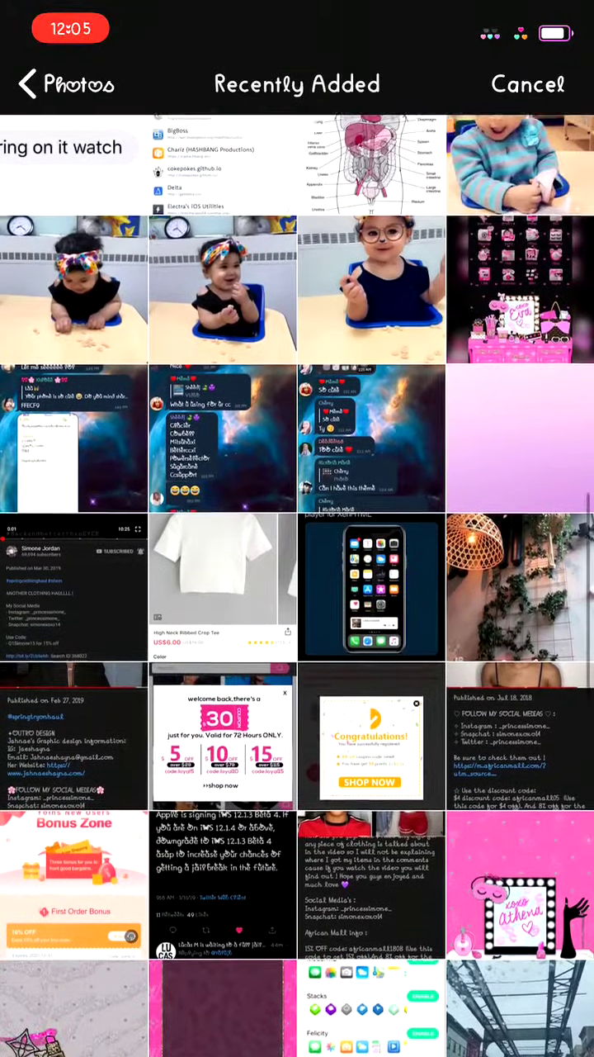
scroll(297, 578, up, 10)
scroll(297, 578, up, 5)
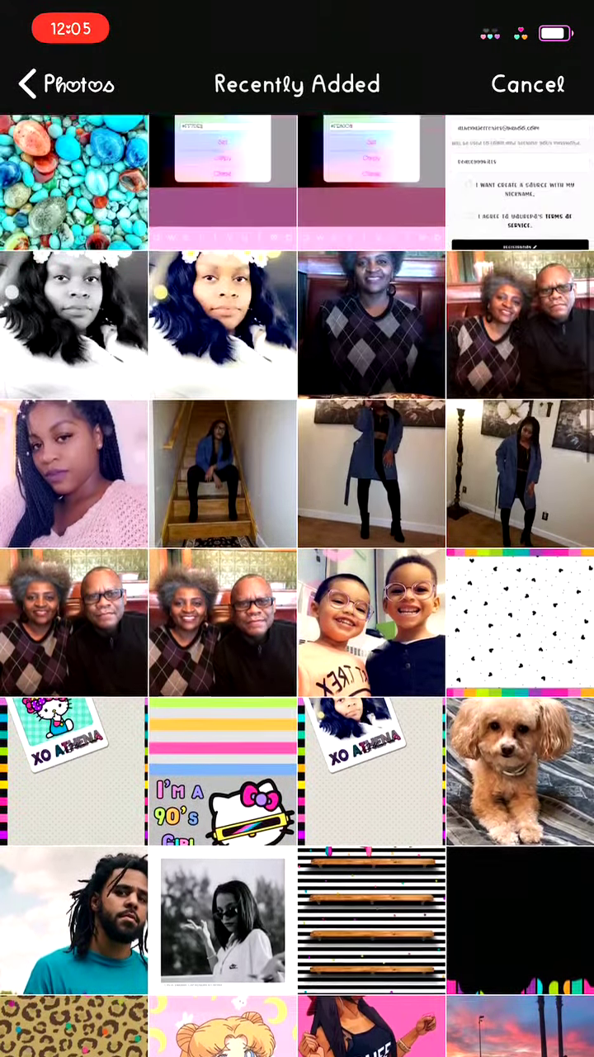
scroll(297, 578, up, 5)
scroll(297, 578, up, 5)
scroll(298, 578, up, 5)
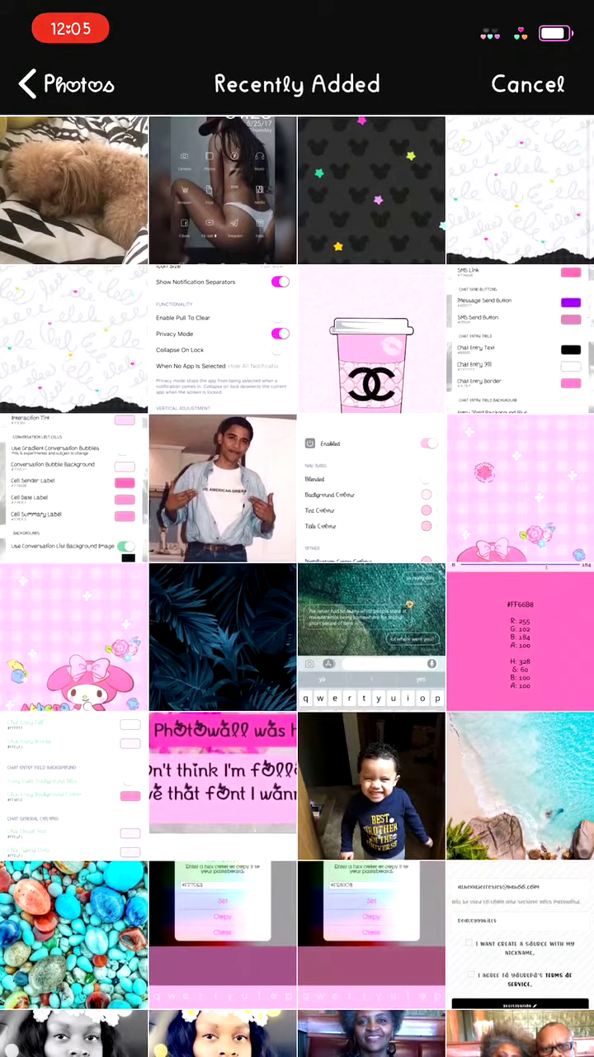
click(66, 83)
Step: Pick a keyboard-themed photo from All Photos as the background image
click(206, 306)
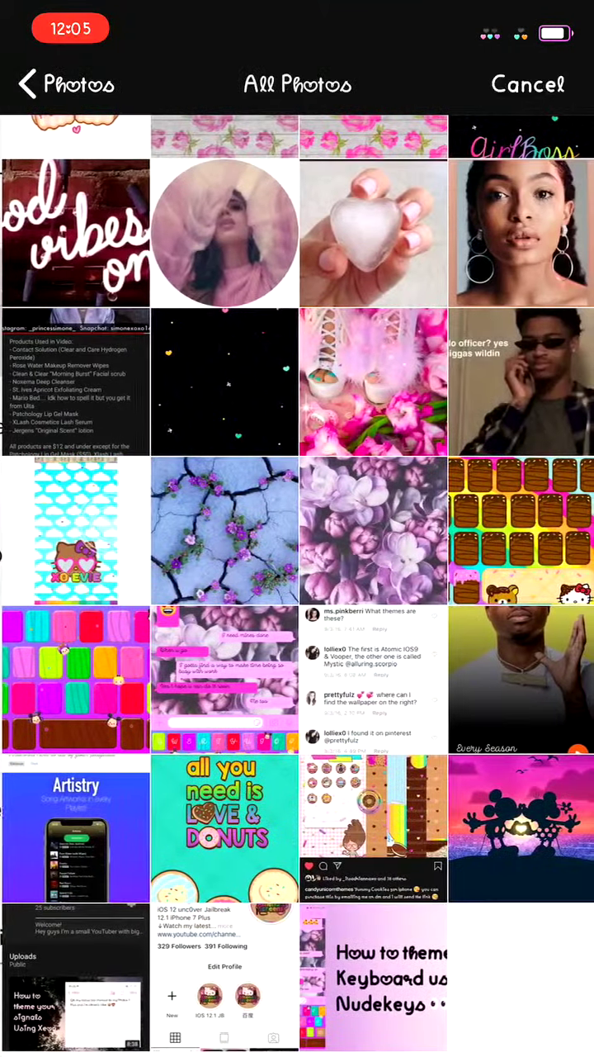
scroll(297, 578, up, 10)
scroll(297, 578, up, 10)
scroll(297, 578, up, 10)
scroll(298, 578, up, 10)
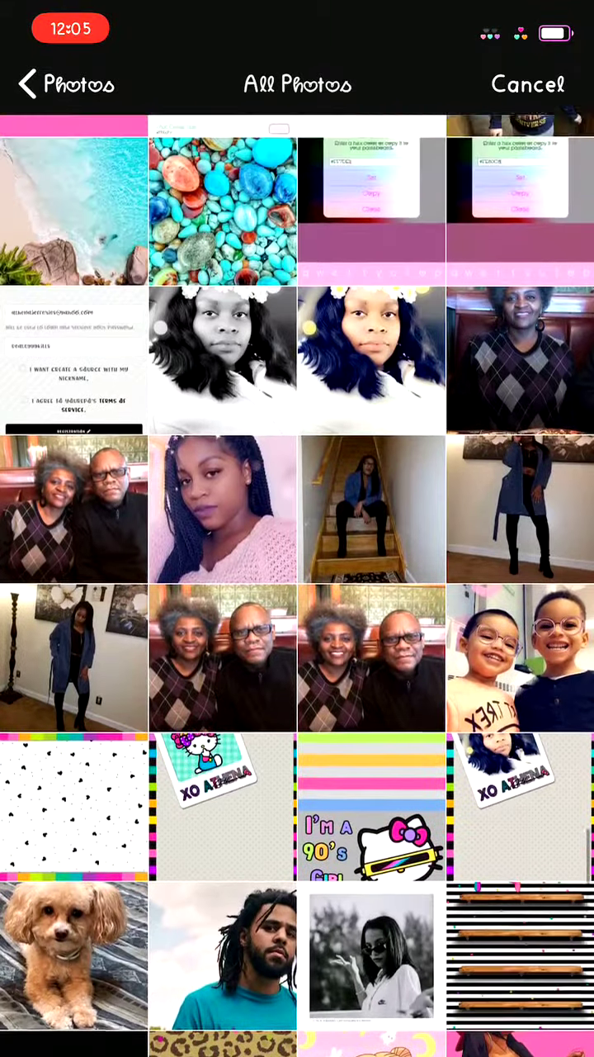
scroll(297, 578, up, 10)
scroll(297, 578, up, 10)
scroll(297, 578, up, 10)
scroll(297, 578, up, 10)
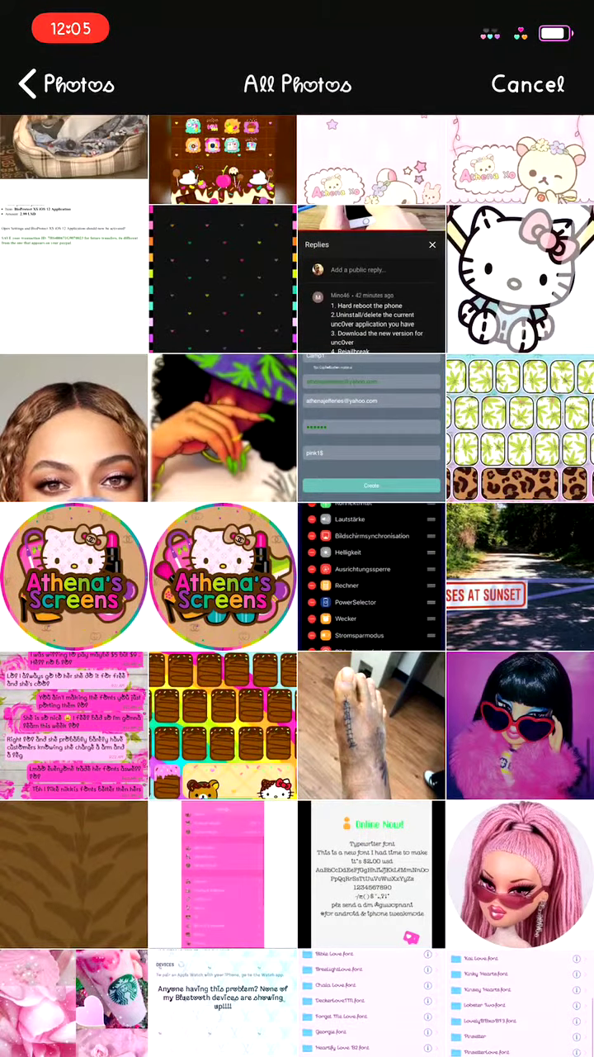
click(520, 427)
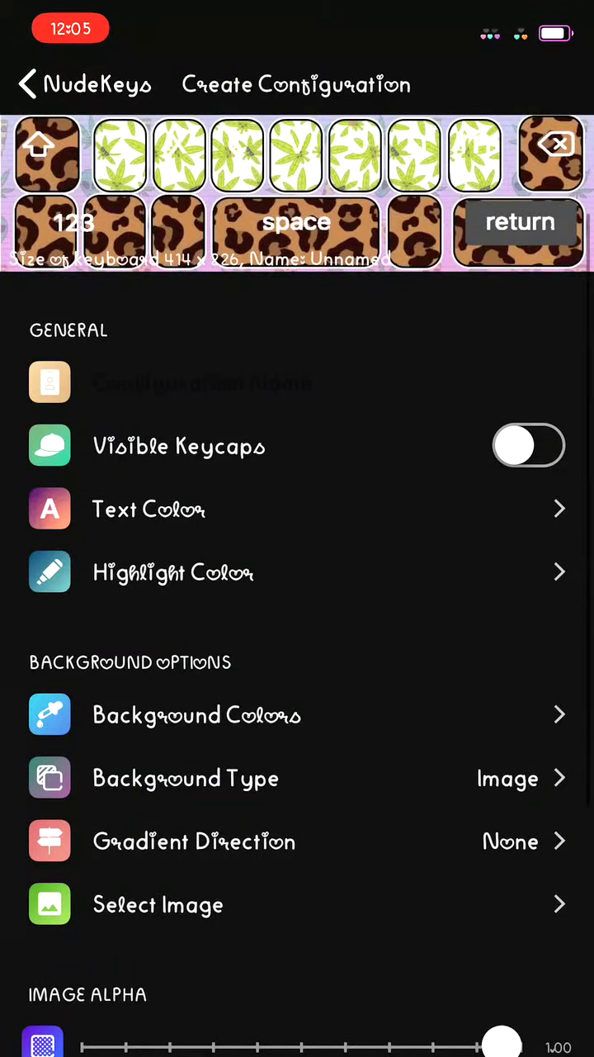
Step: Confirm the leaf-and-leopard background image and review the configuration's keyboard preview
scroll(297, 578, up, 3)
scroll(298, 578, up, 2)
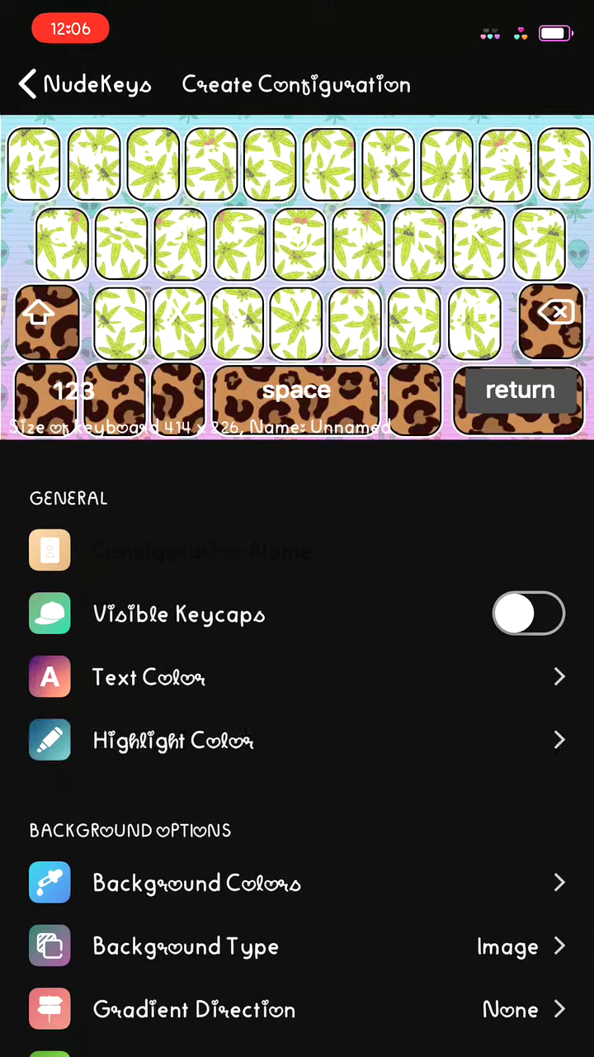
click(297, 883)
click(57, 263)
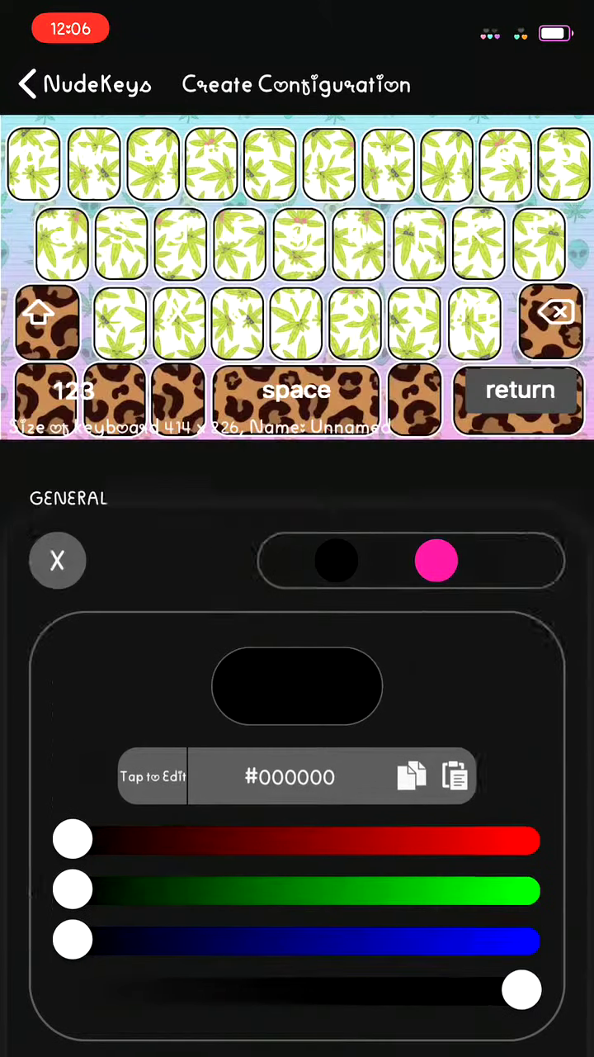
scroll(297, 661, down, 3)
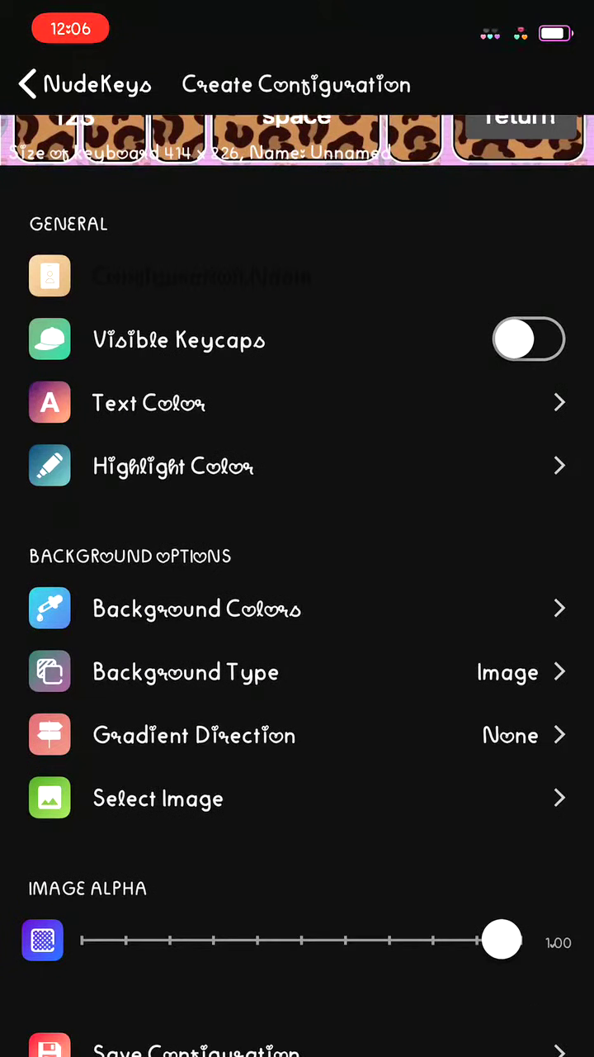
scroll(298, 578, down, 3)
scroll(298, 578, up, 4)
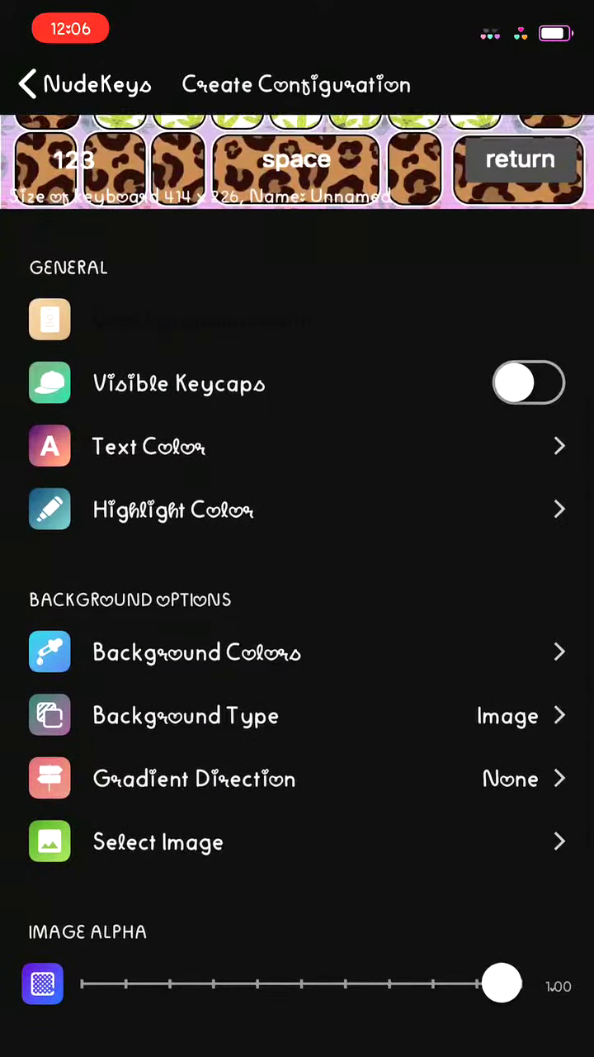
Step: Delete both Background Colors entries, #00000066 and #FF0000, from the new configuration
click(198, 652)
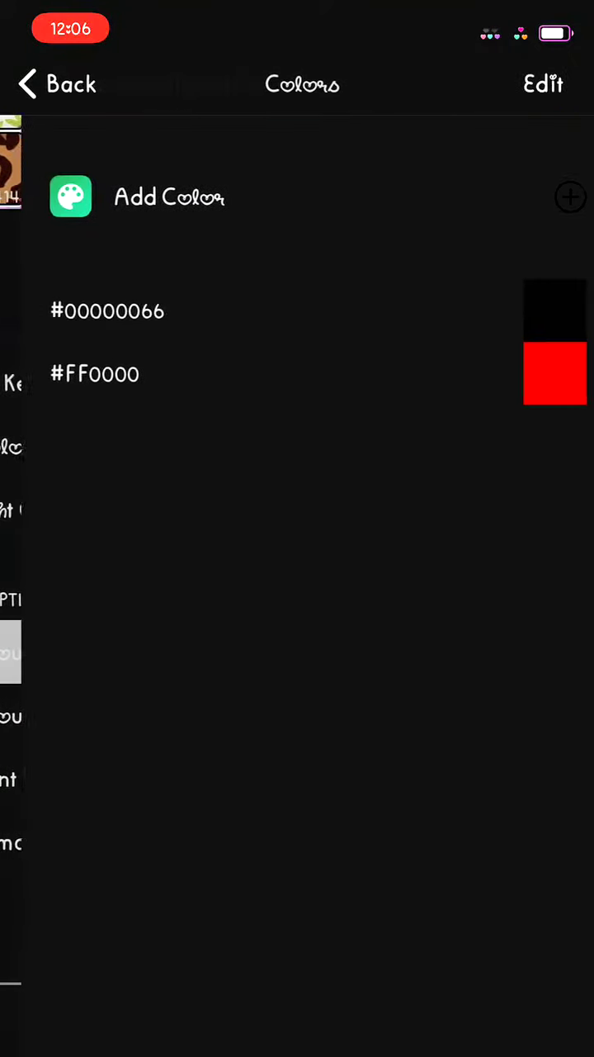
click(543, 83)
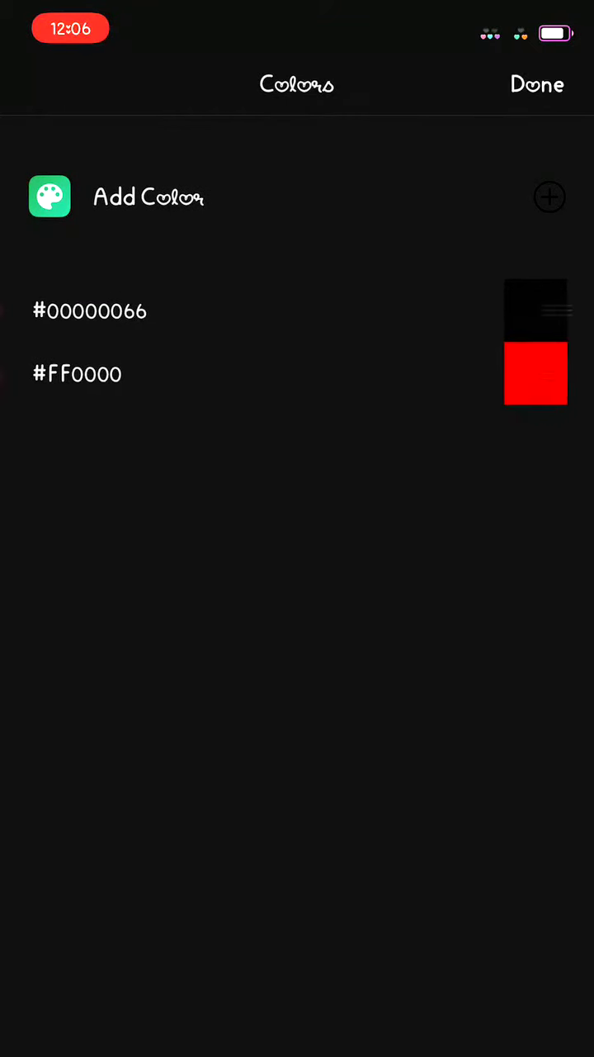
click(37, 311)
click(541, 310)
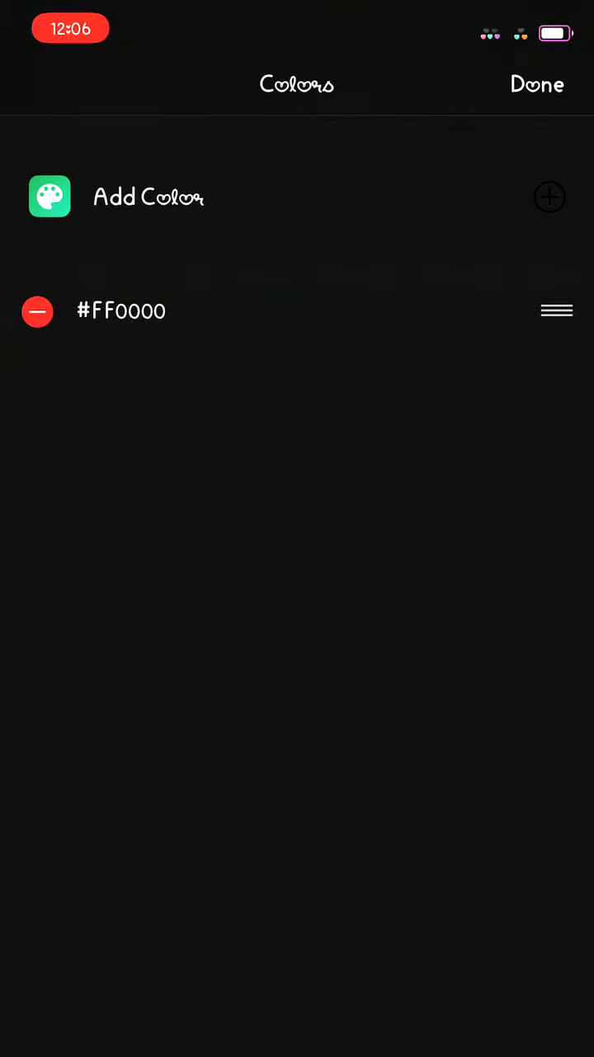
click(37, 310)
click(542, 310)
click(537, 83)
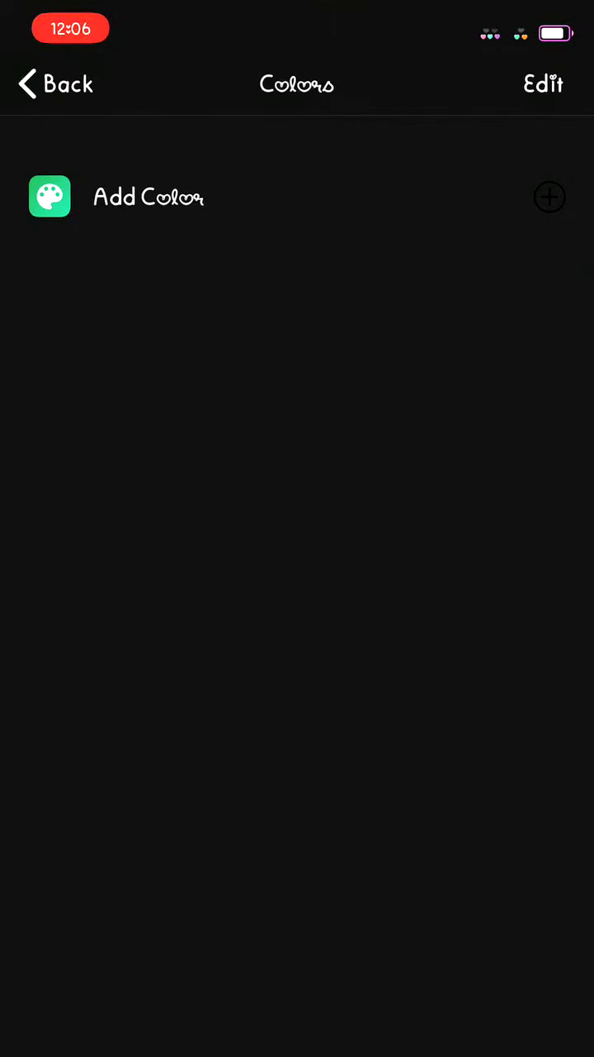
click(55, 84)
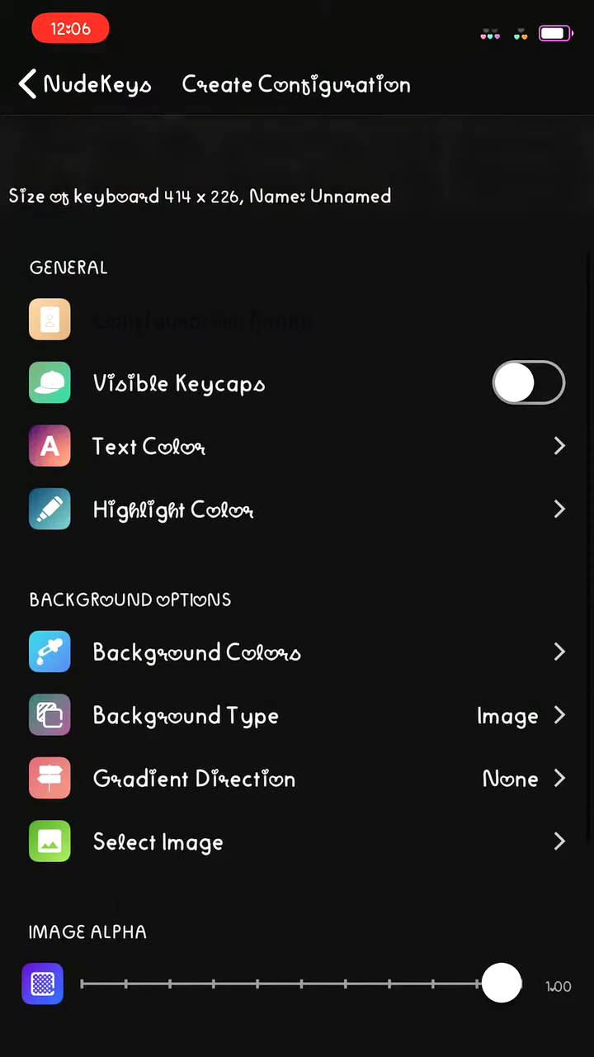
scroll(297, 578, up, 2)
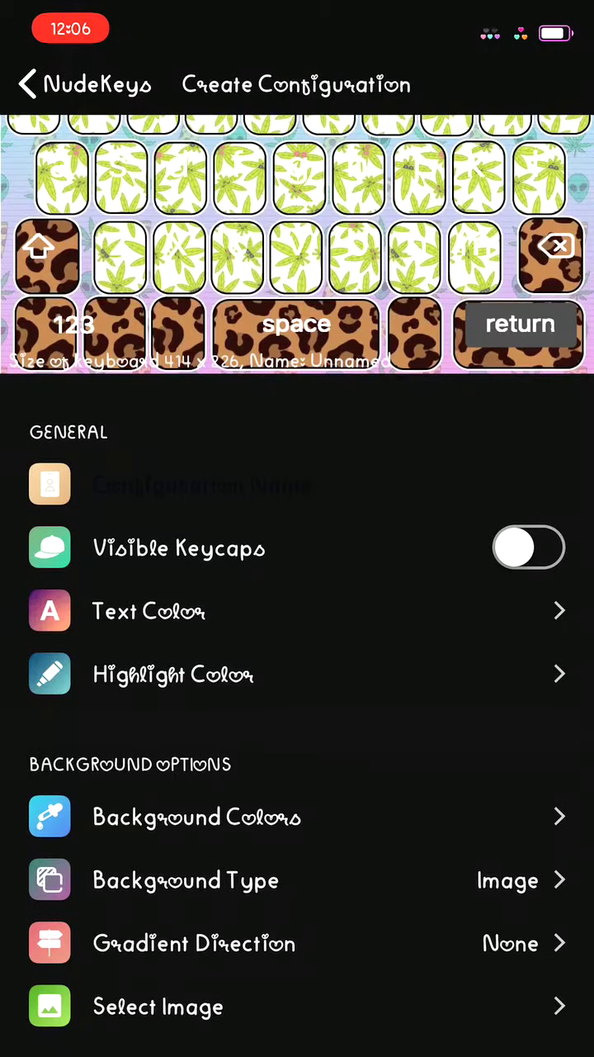
Step: Open and dismiss a colour picker without changes, returning to the top
click(197, 817)
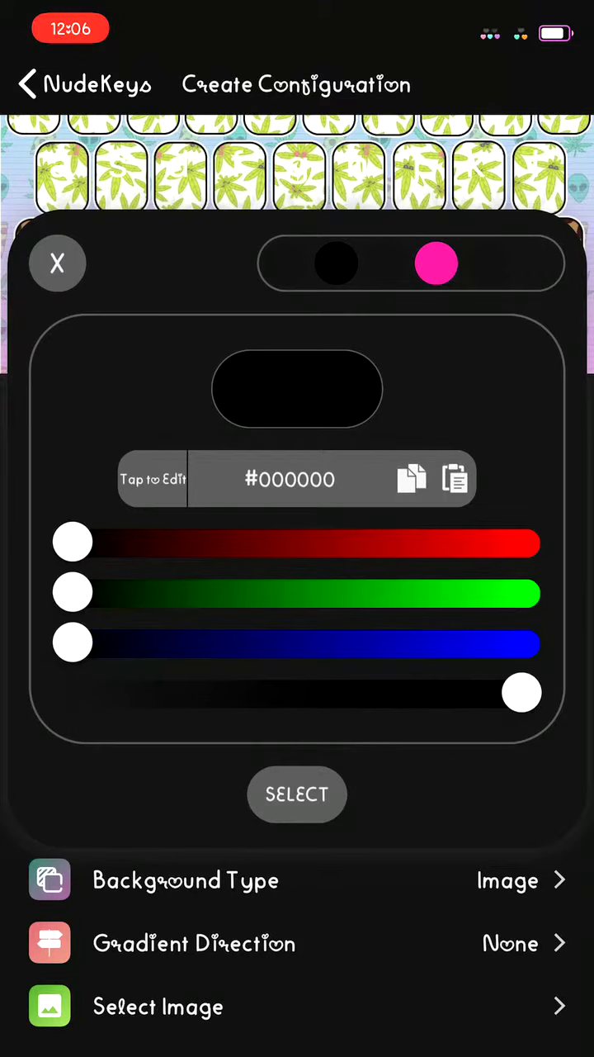
click(57, 263)
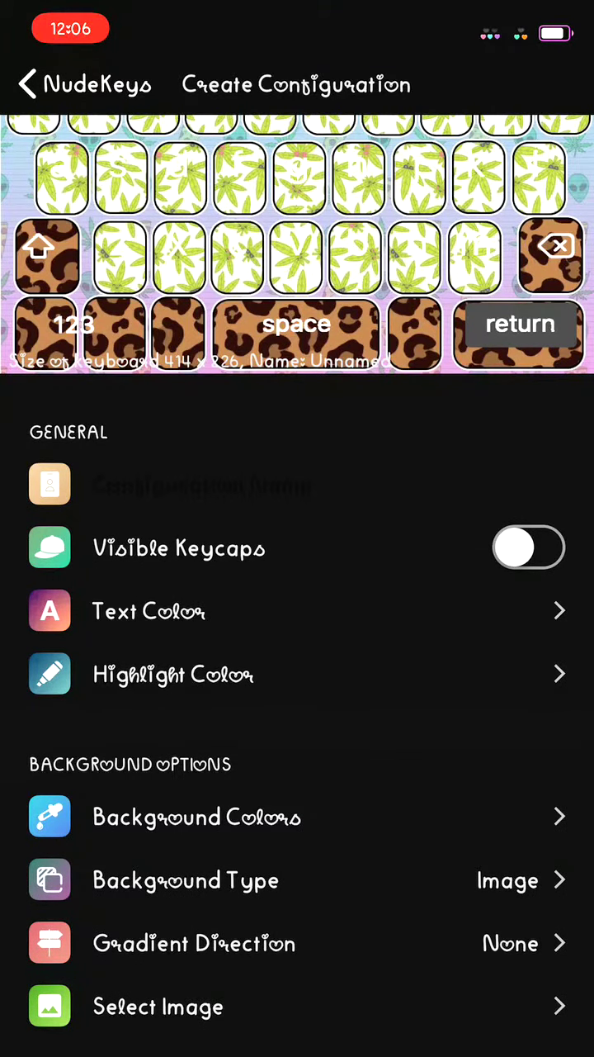
scroll(297, 578, up, 3)
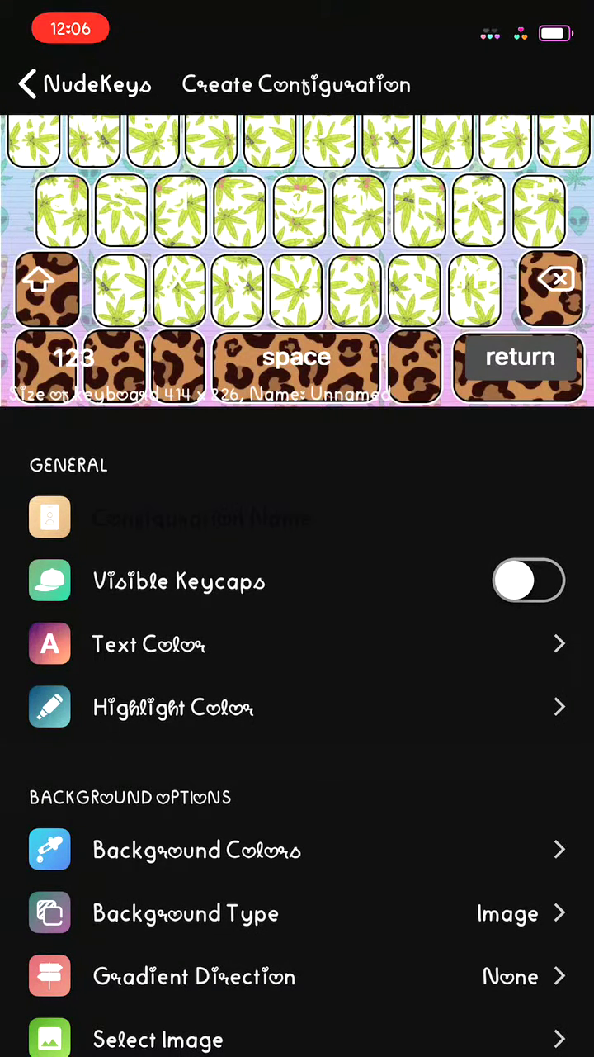
Step: Name the new configuration 'Cute' and save it
click(202, 518)
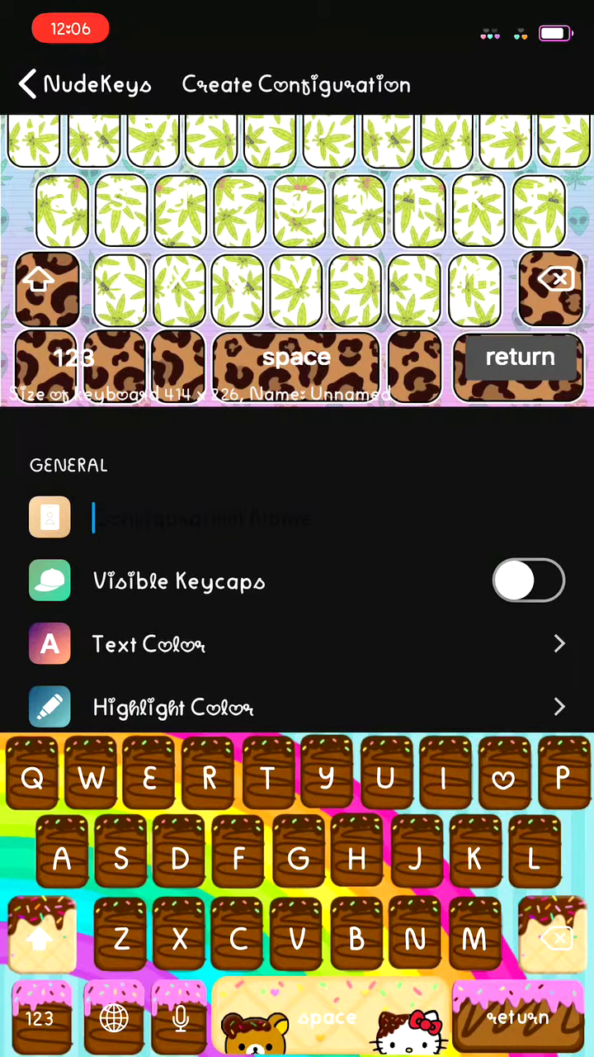
text(Cute)
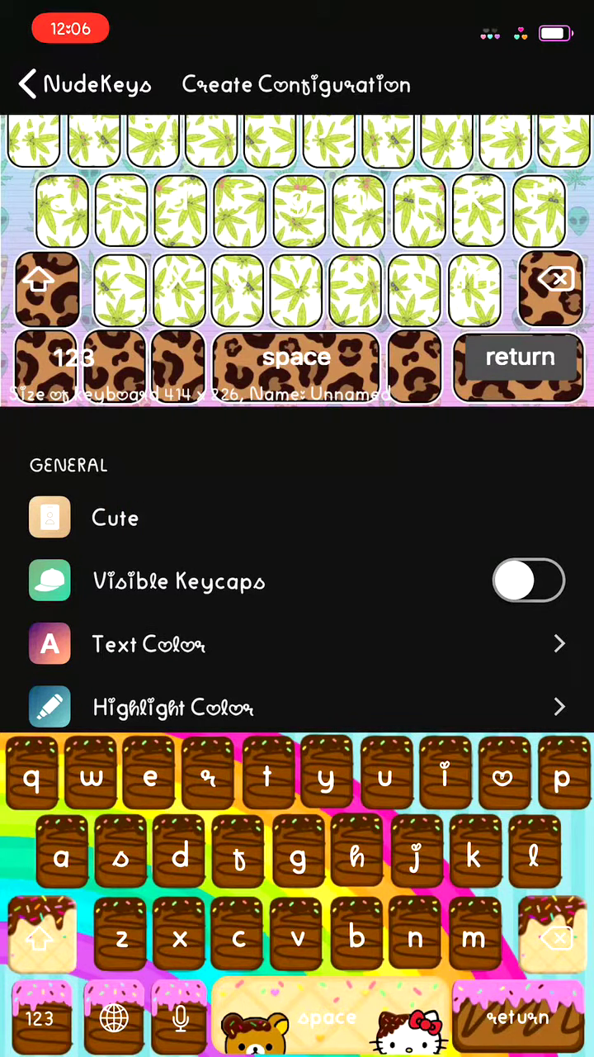
key(Return)
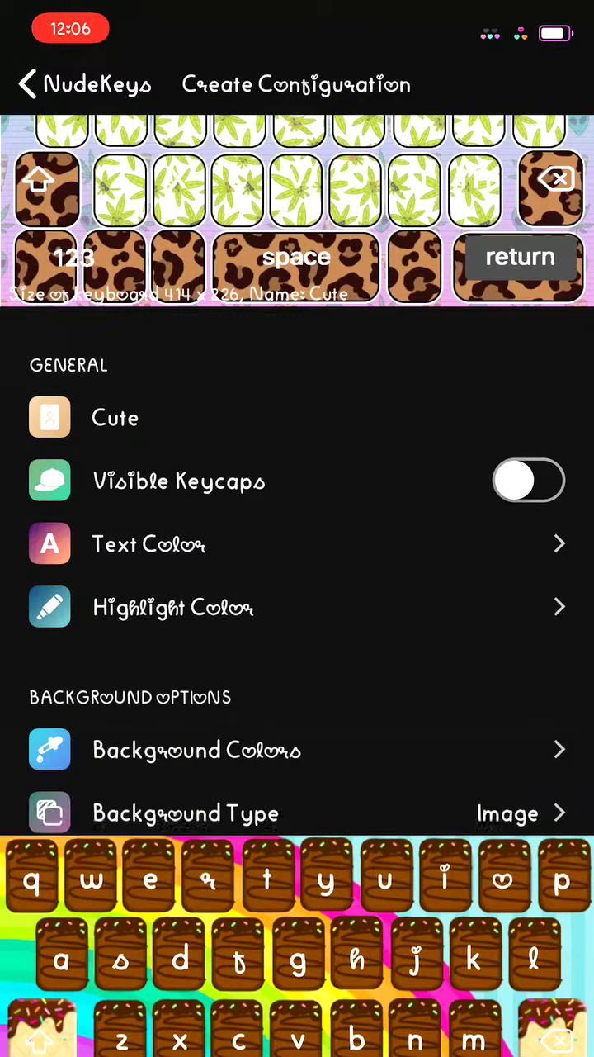
scroll(297, 577, down, 3)
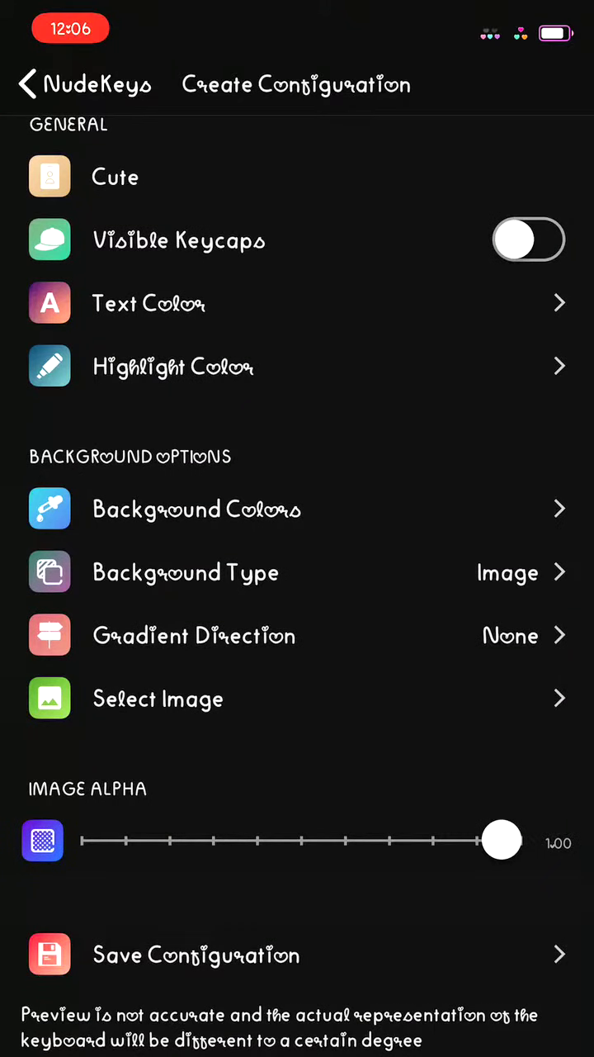
click(27, 84)
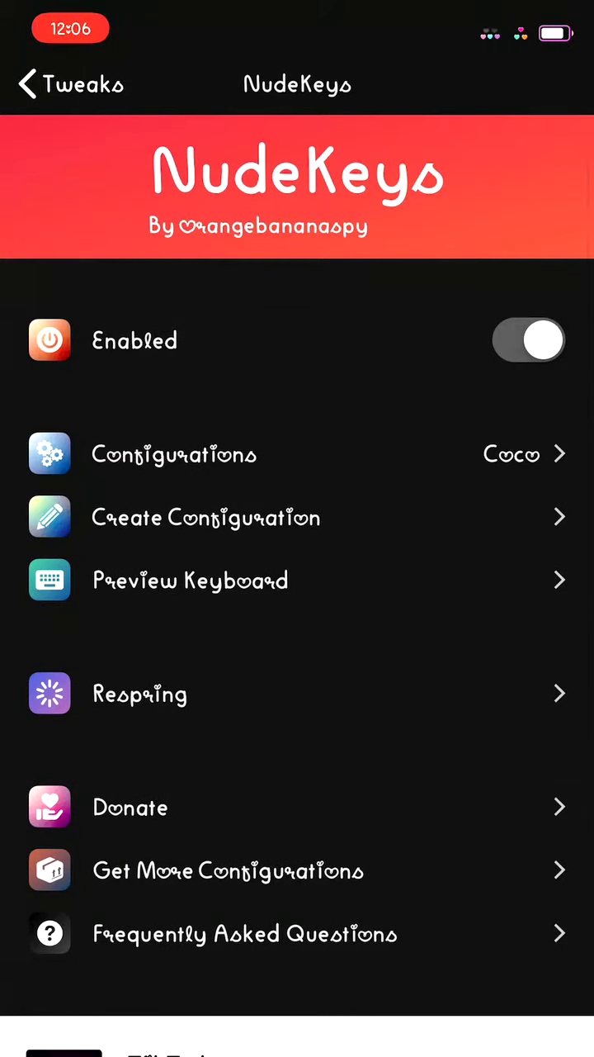
Step: Make Cute the active configuration and preview its leaf-and-leopard keyboard
click(173, 454)
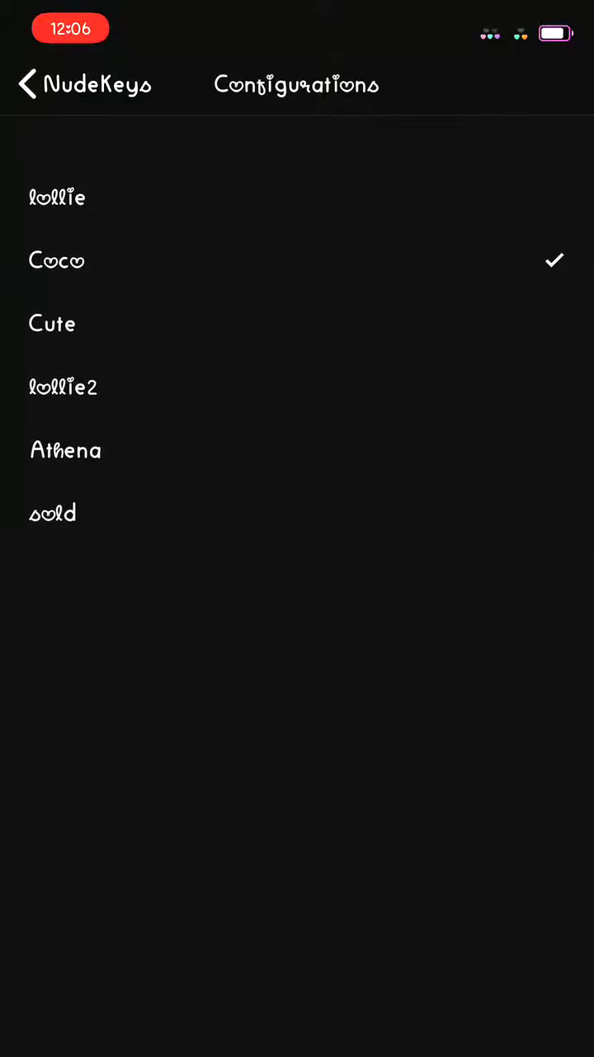
click(51, 323)
click(27, 85)
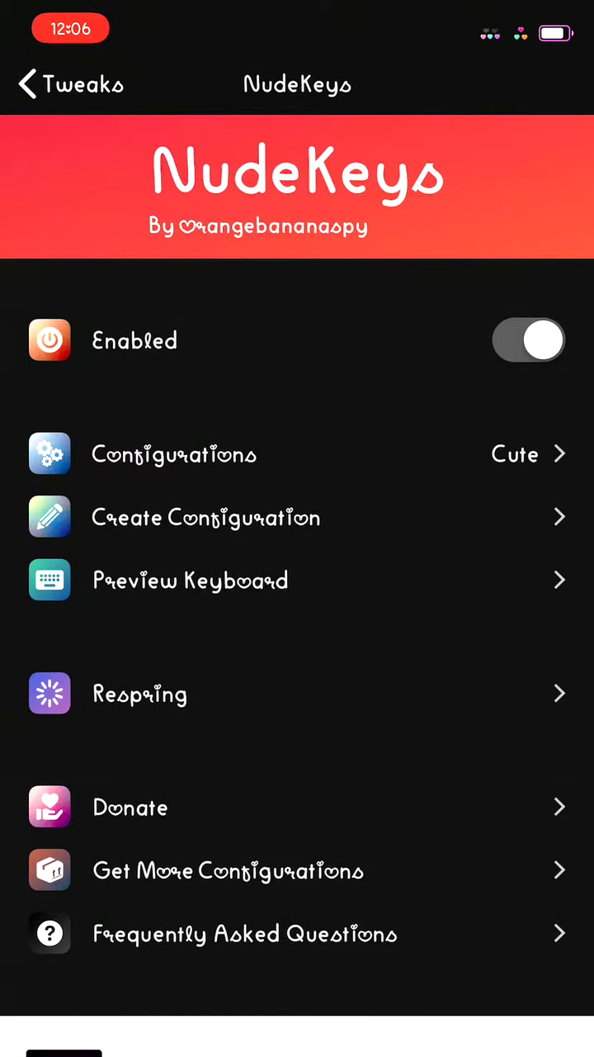
click(190, 580)
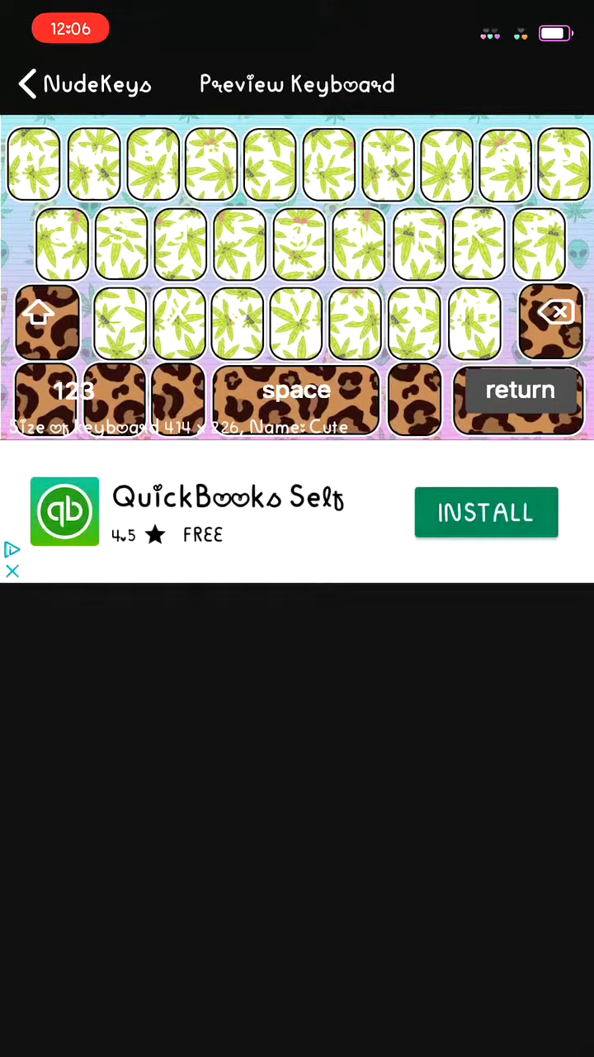
click(27, 84)
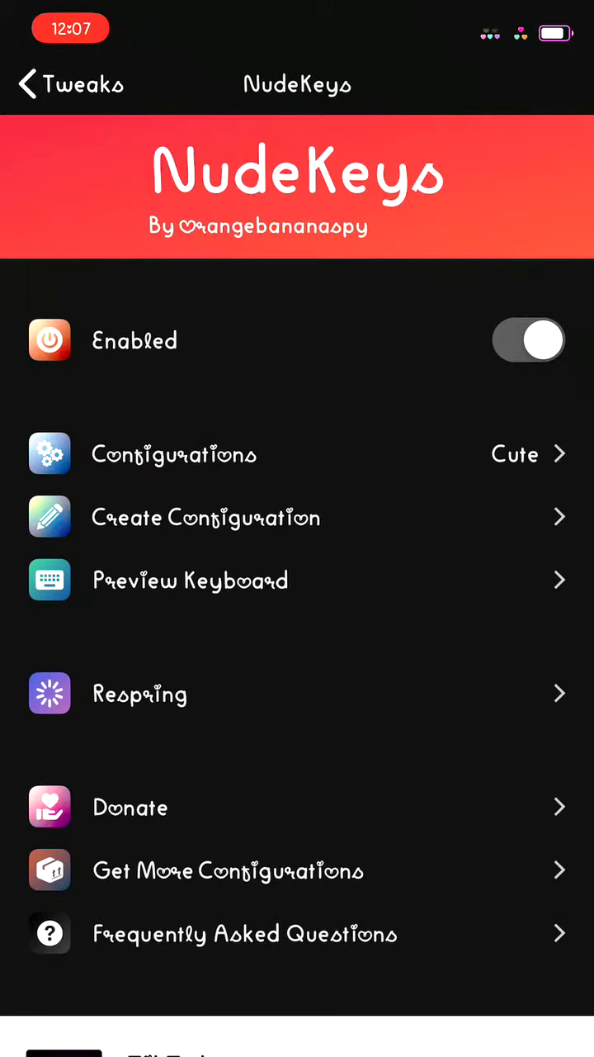
Step: Make lollie active, preview its pink gradient keyboard, and return to the Tweaks list
click(174, 454)
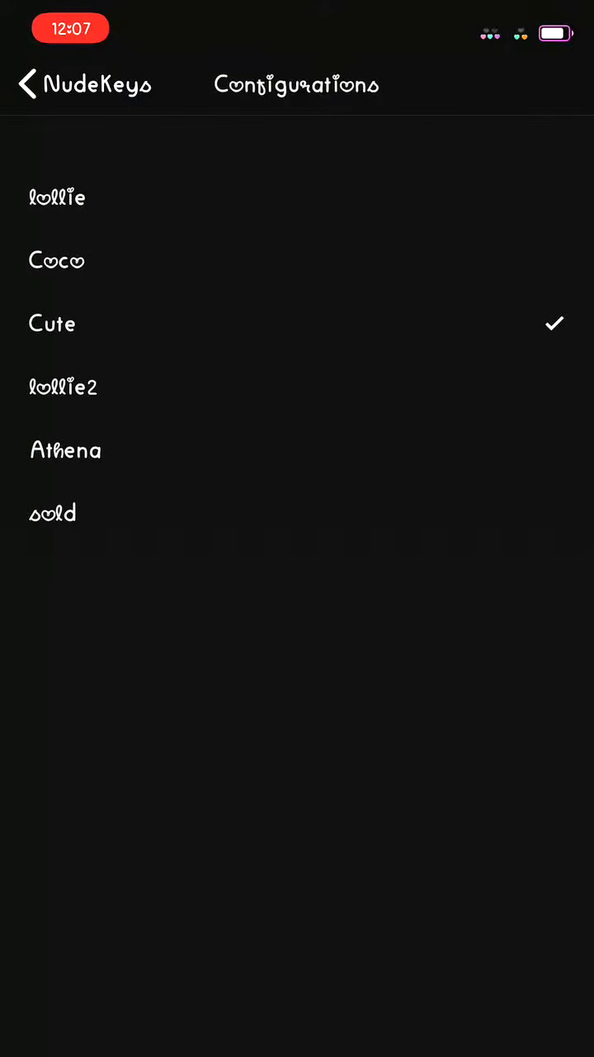
click(57, 196)
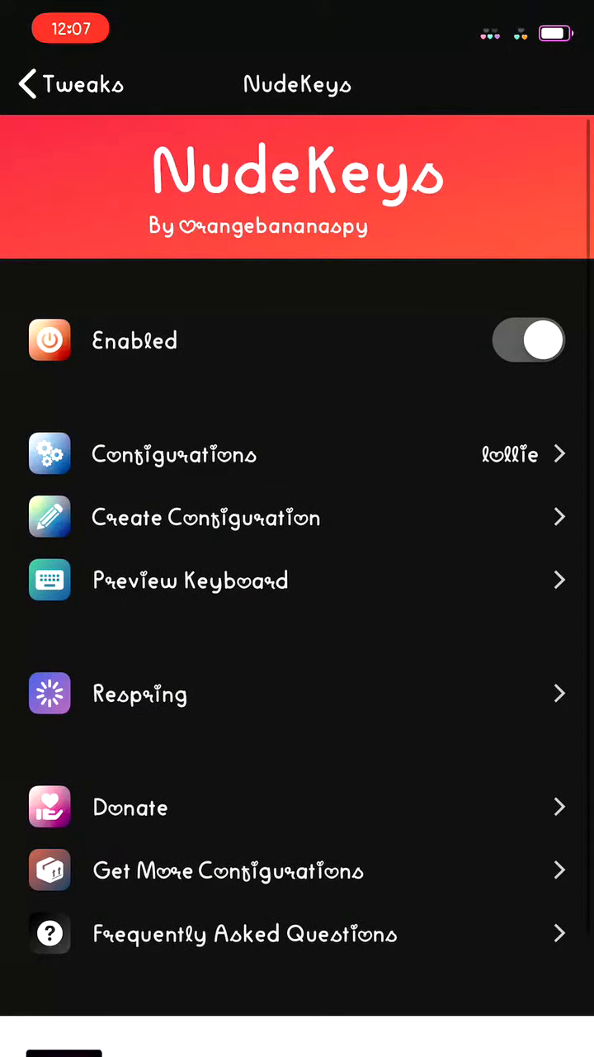
click(189, 581)
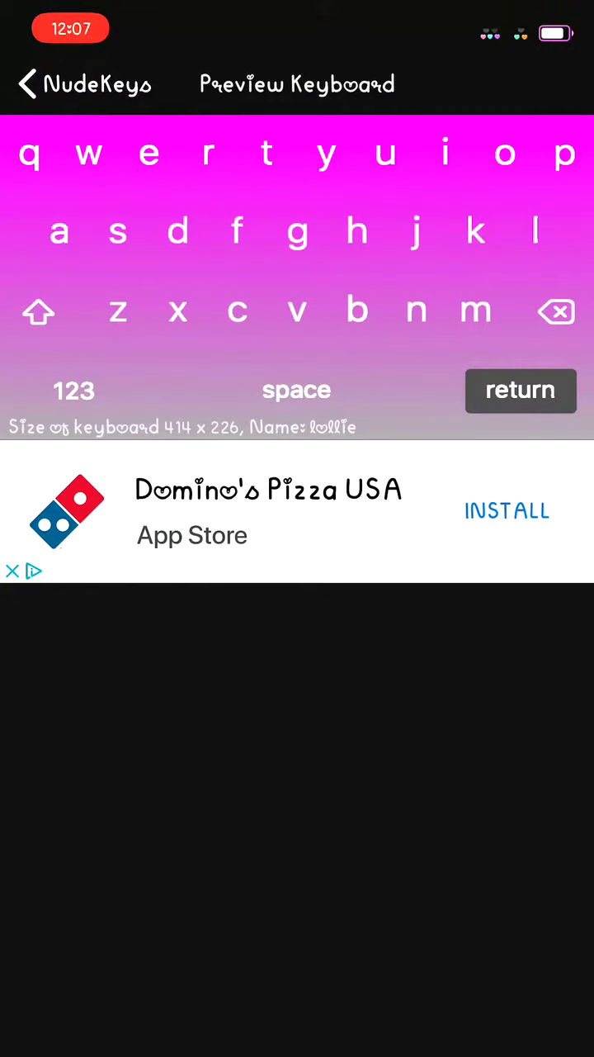
click(82, 84)
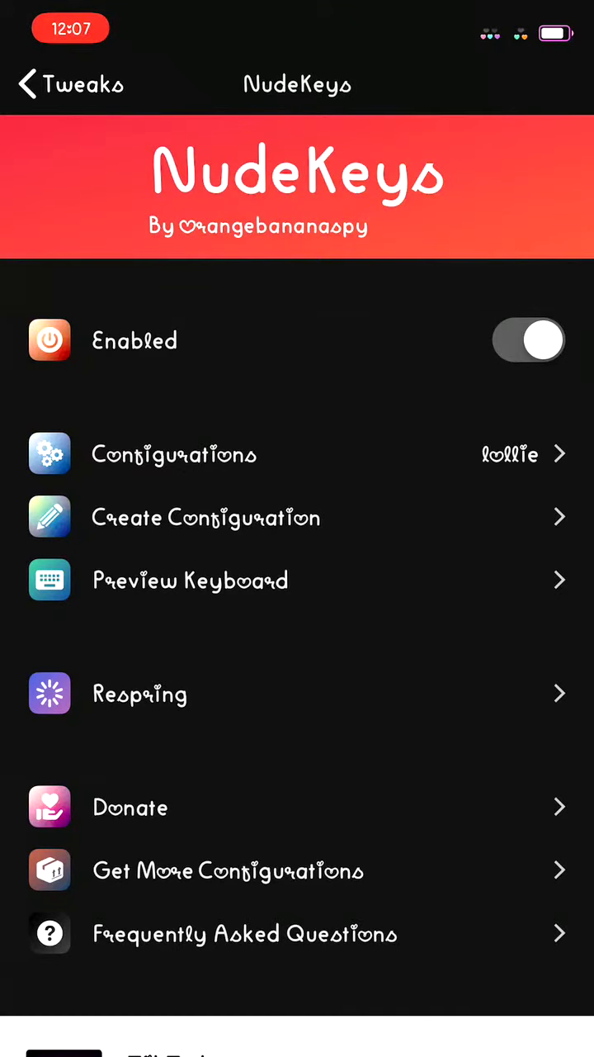
click(70, 84)
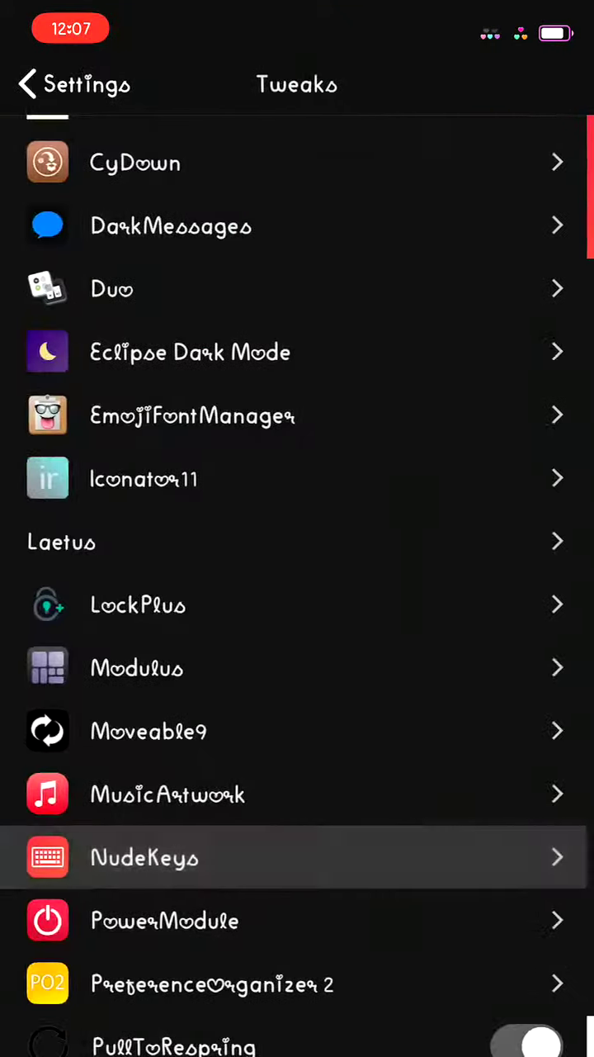